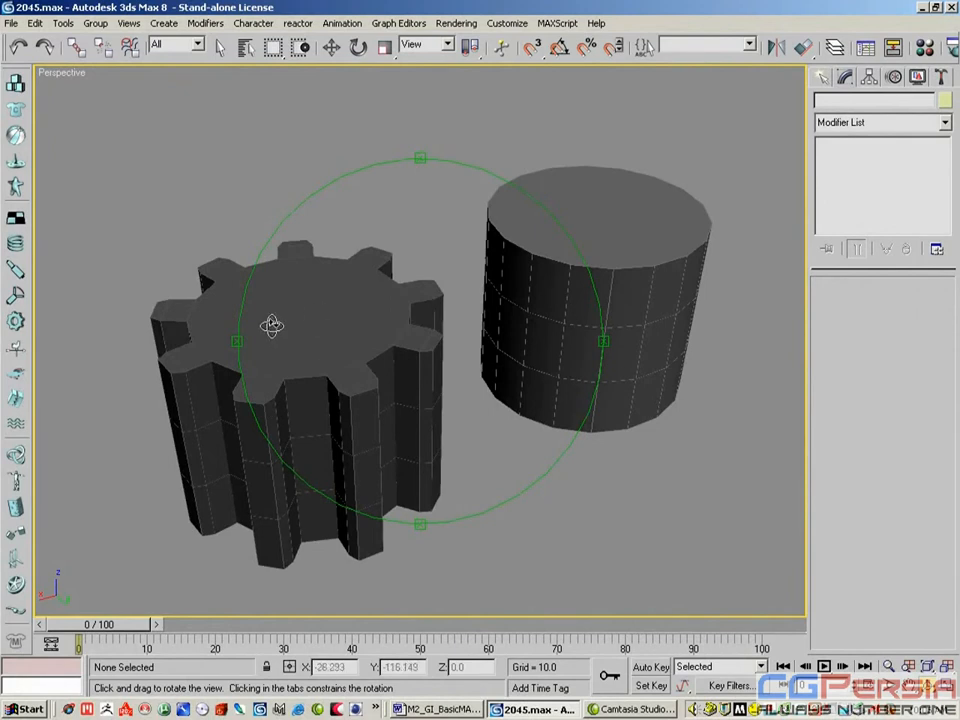
Step: Select the gear-shaped cylinder and switch to editing its edges
{"action": "mouse_move", "coordinate": [312, 364]}
{"action": "left_mouse_down"}
{"action": "mouse_move", "coordinate": [257, 390]}
{"action": "mouse_move", "coordinate": [291, 354]}
{"action": "mouse_move", "coordinate": [325, 346]}
{"action": "mouse_move", "coordinate": [317, 349]}
{"action": "left_mouse_up"}
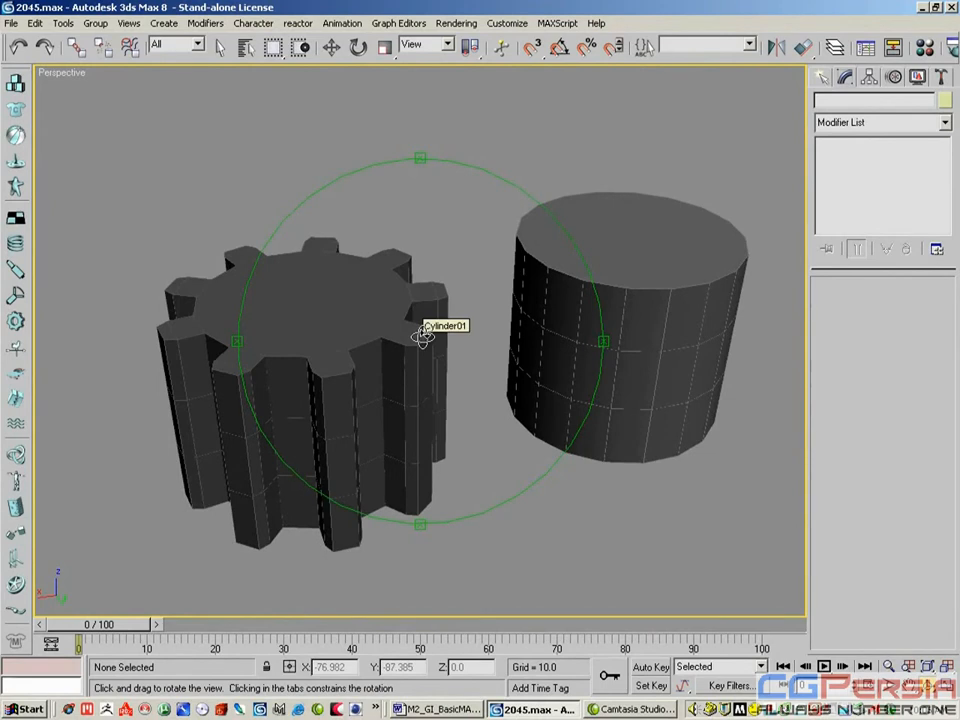
{"action": "left_click", "coordinate": [219, 46]}
{"action": "left_click", "coordinate": [276, 311]}
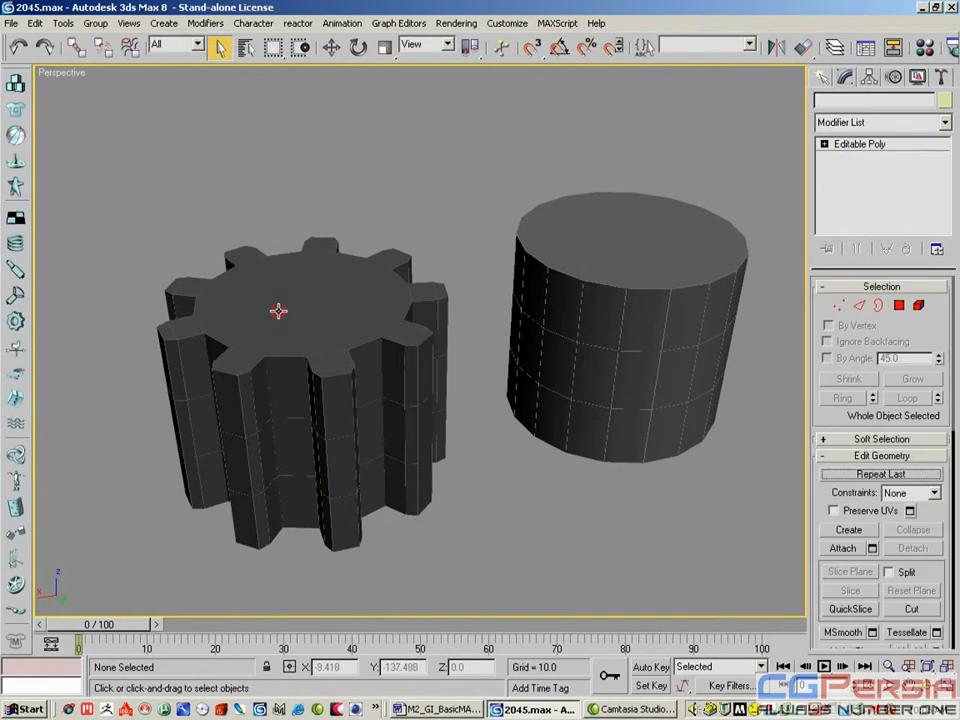
{"action": "left_click", "coordinate": [861, 306]}
Step: Select the upper horizontal edge loop running all the way around the gear's toothed side
{"action": "left_click", "coordinate": [376, 402]}
{"action": "left_click", "coordinate": [371, 398]}
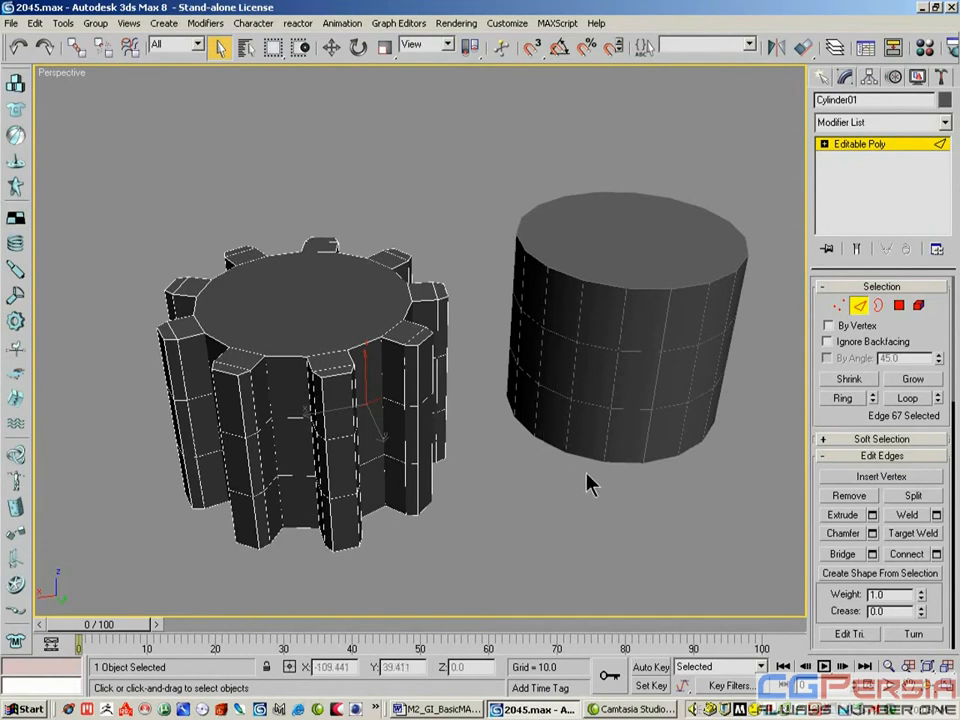
{"action": "left_click", "coordinate": [437, 190]}
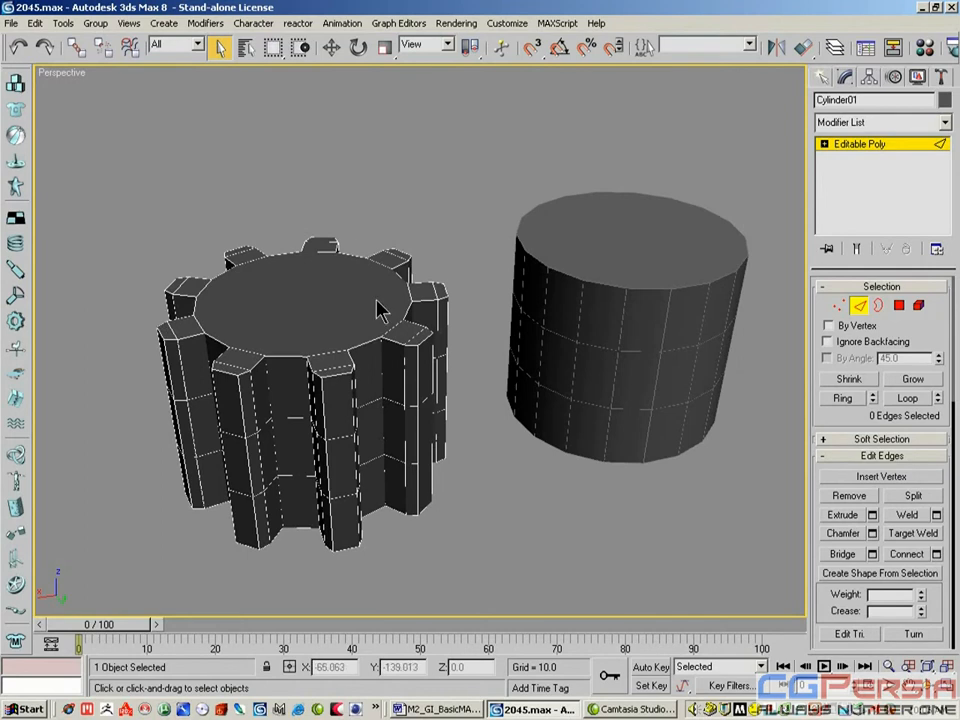
{"action": "left_click", "coordinate": [370, 403]}
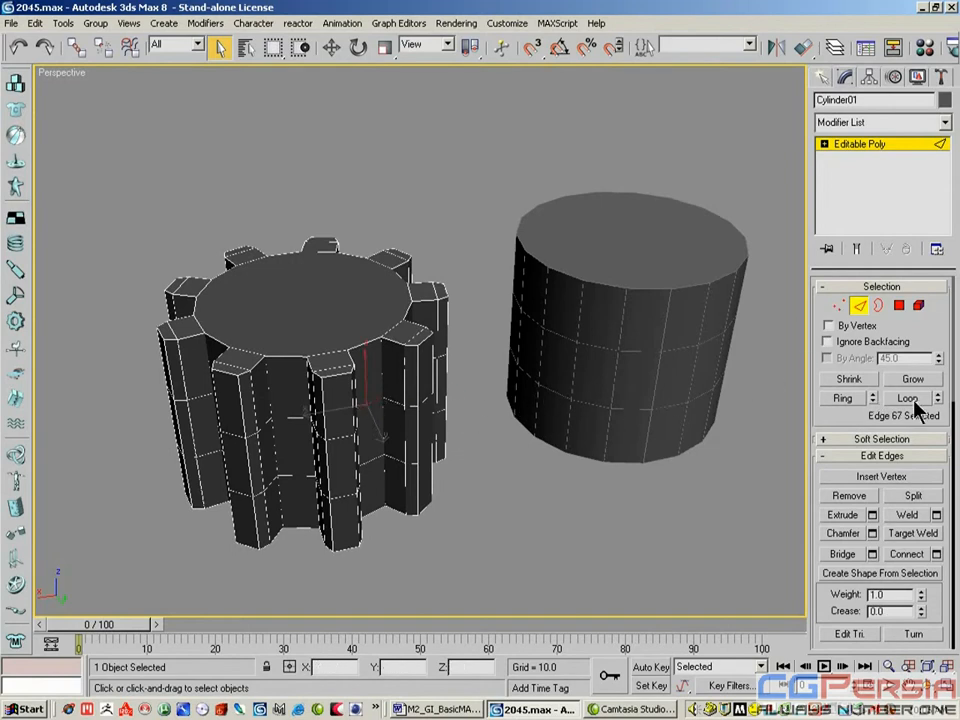
{"action": "left_click", "coordinate": [908, 398]}
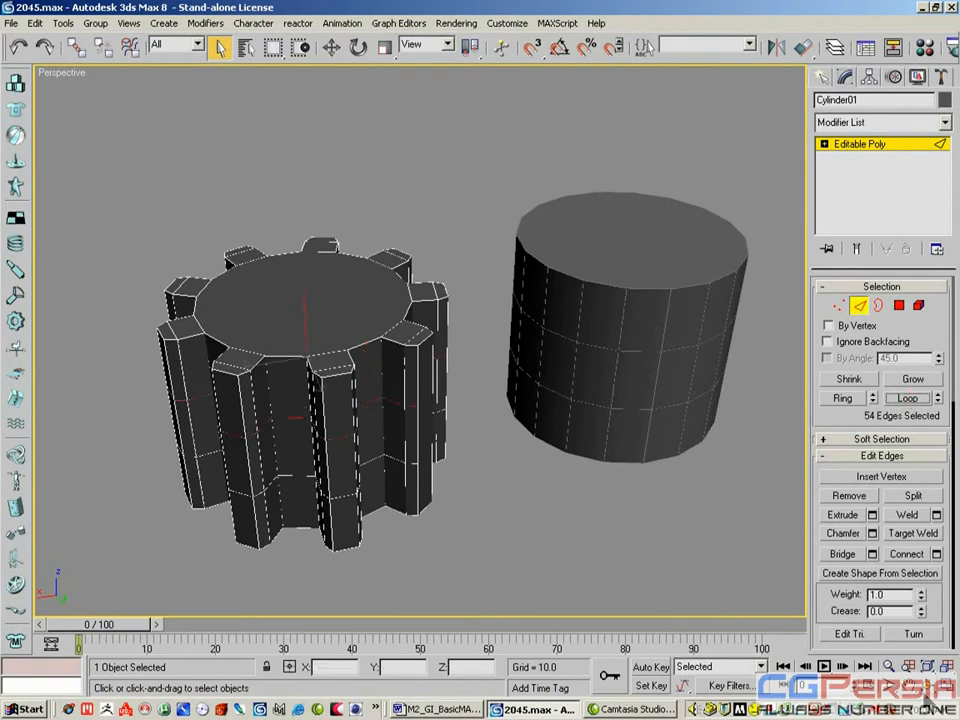
{"action": "key", "text": "alt+w"}
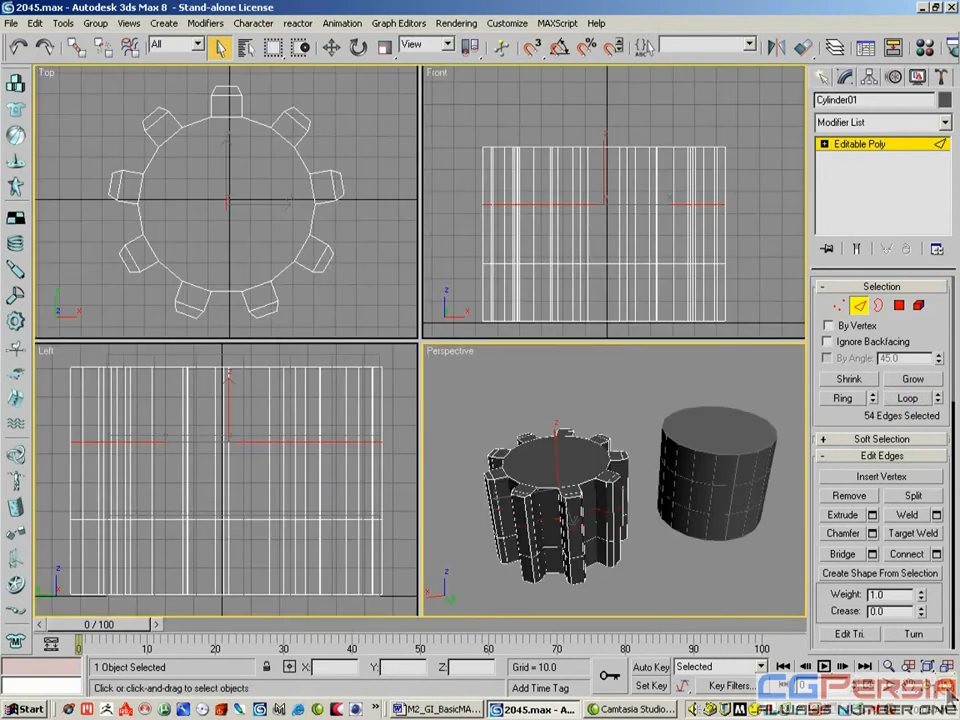
{"action": "left_click", "coordinate": [946, 687]}
{"action": "left_click", "coordinate": [928, 687]}
{"action": "left_click_drag", "start_coordinate": [341, 429], "coordinate": [351, 362]}
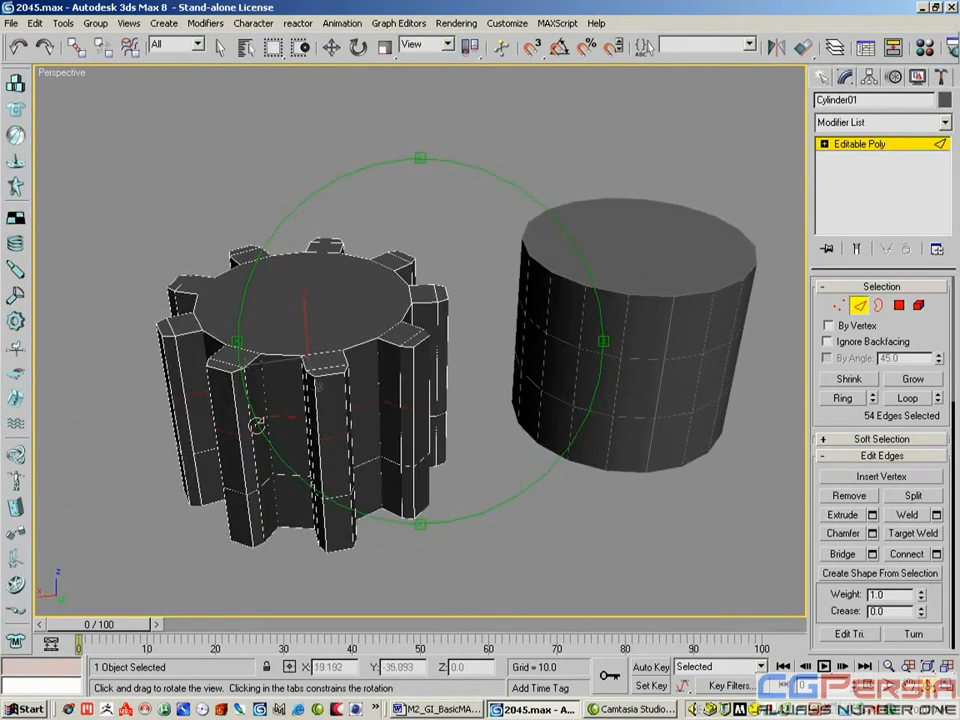
{"action": "left_click_drag", "start_coordinate": [394, 401], "coordinate": [348, 398]}
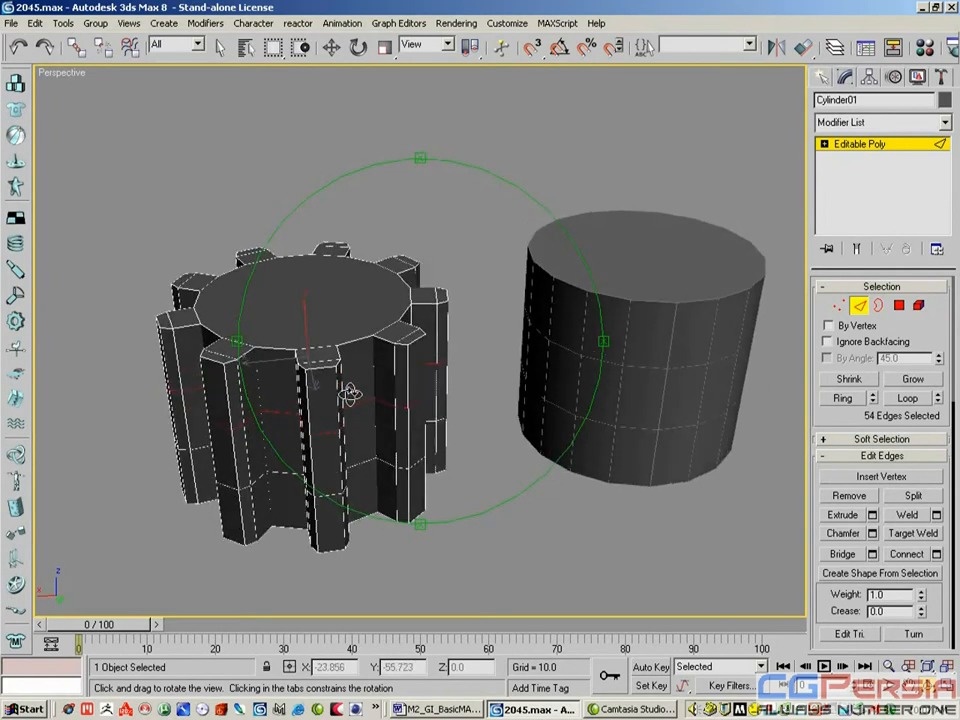
Step: Try a Ring selection from a lower horizontal edge between two gear teeth and undo it back to the single edge
{"action": "left_click", "coordinate": [331, 47]}
{"action": "left_click", "coordinate": [366, 465]}
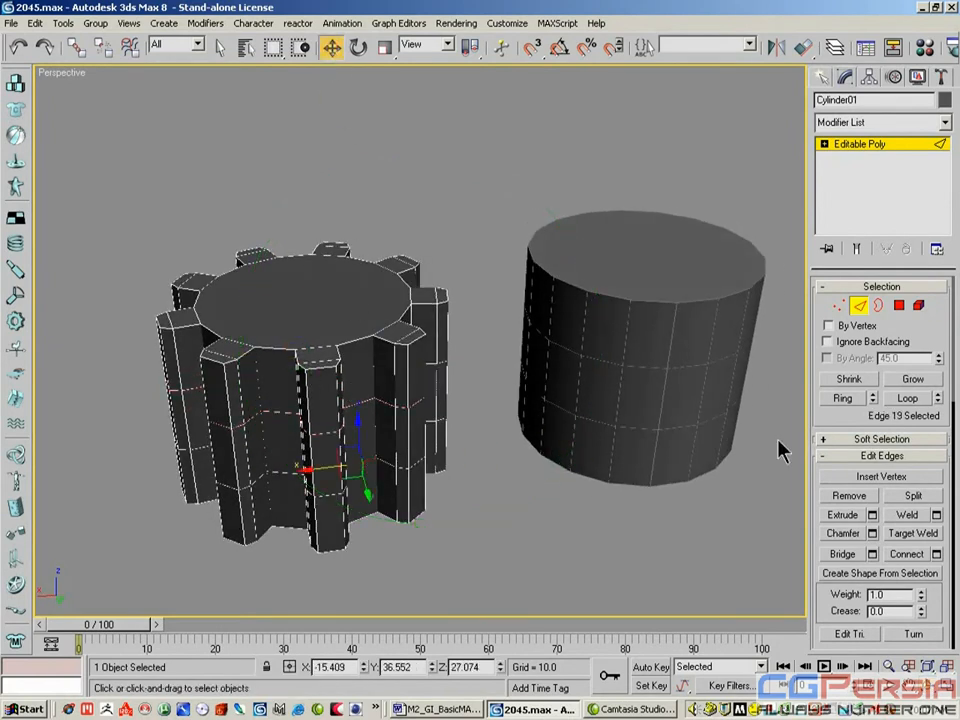
{"action": "left_click", "coordinate": [843, 398]}
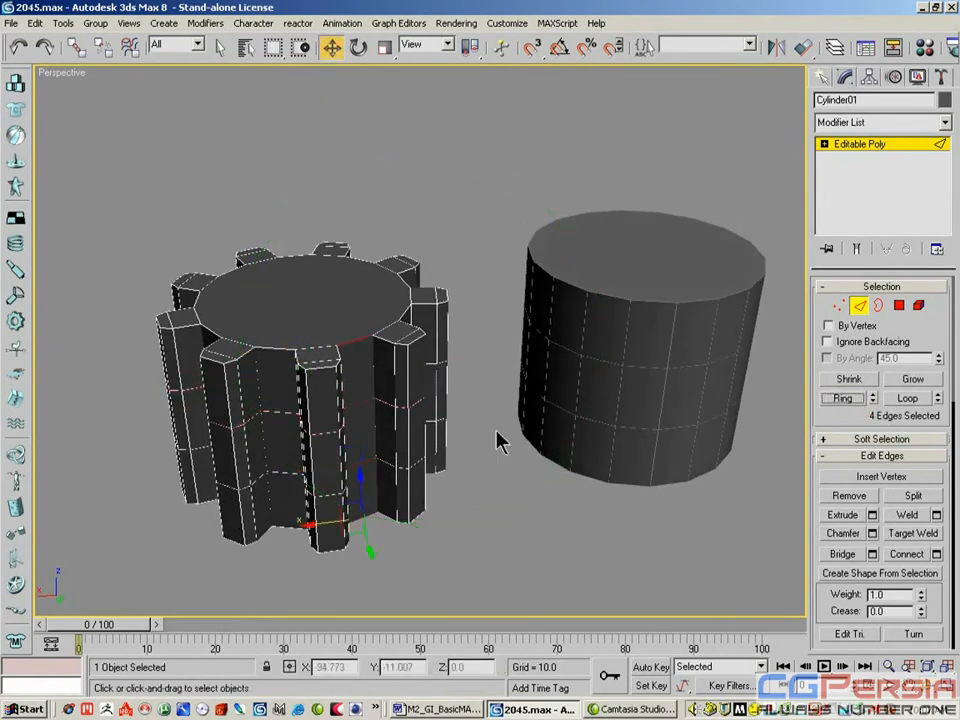
{"action": "left_click", "coordinate": [360, 340]}
{"action": "left_click", "coordinate": [361, 403]}
{"action": "left_click", "coordinate": [363, 463]}
{"action": "left_click", "coordinate": [366, 516]}
{"action": "left_click", "coordinate": [359, 403]}
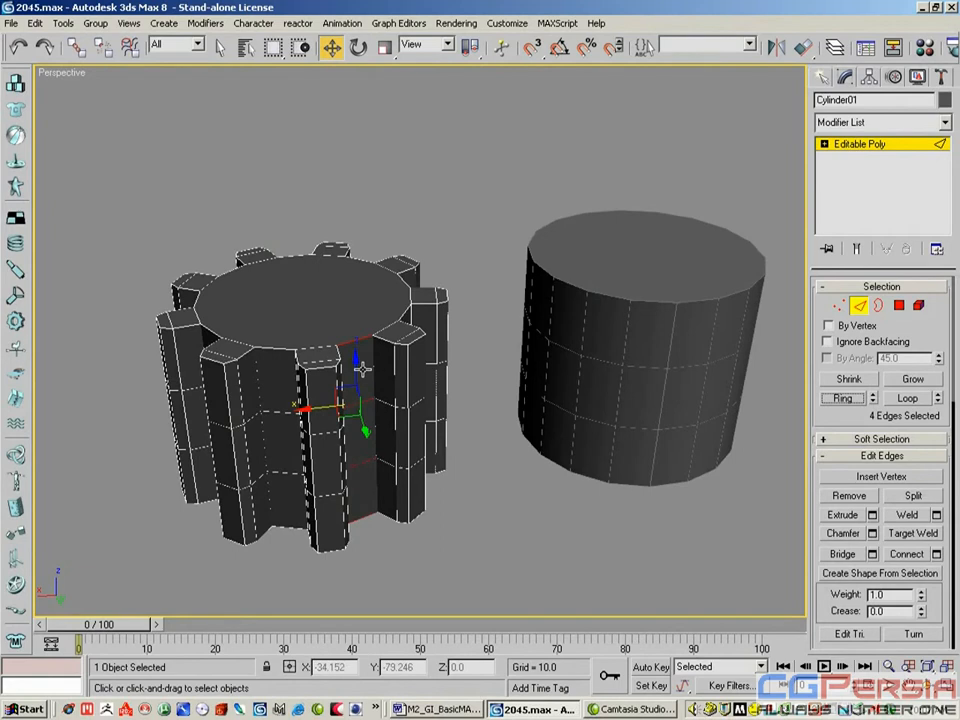
{"action": "left_click", "coordinate": [19, 47]}
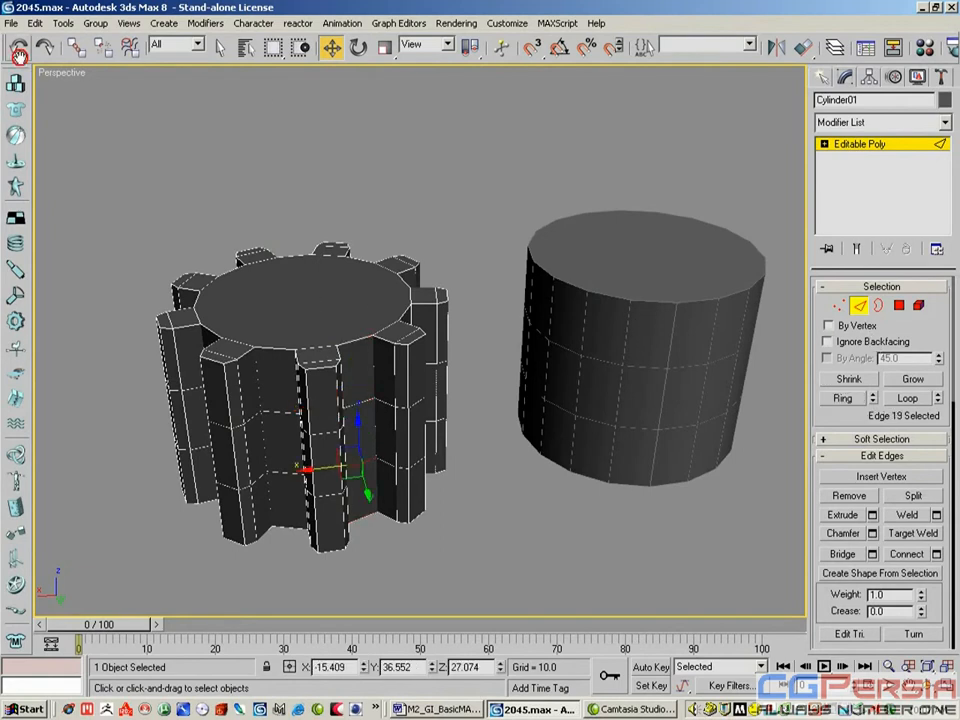
Step: Extend the selected edge to its full loop and create a Linear shape from it with the curve name gear
{"action": "left_click", "coordinate": [909, 399]}
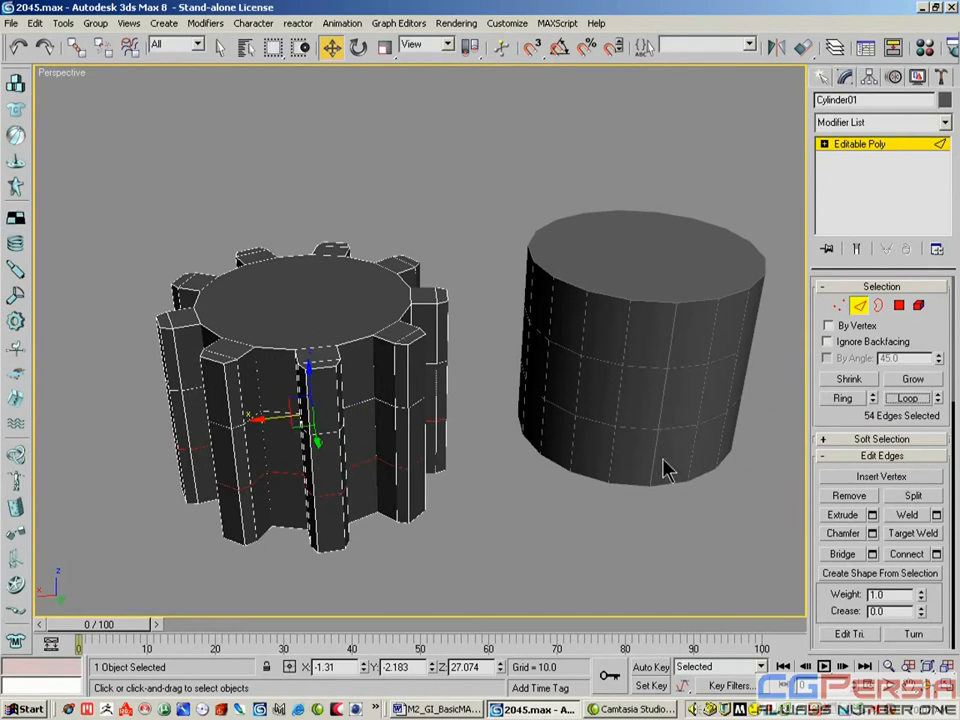
{"action": "left_click", "coordinate": [910, 573]}
{"action": "left_click_drag", "start_coordinate": [463, 292], "coordinate": [455, 75]}
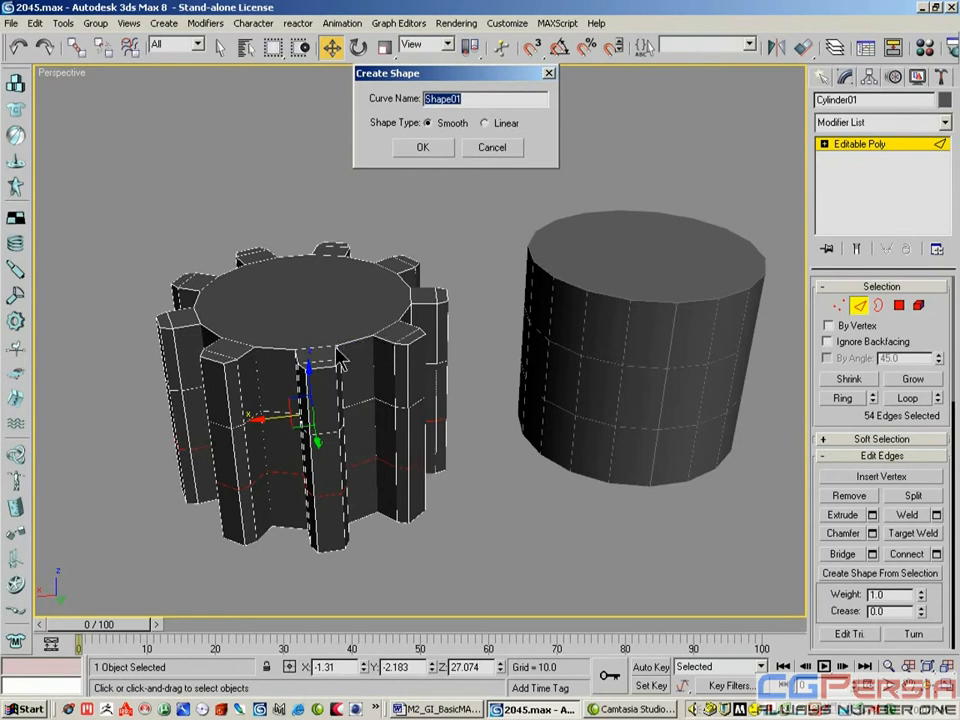
{"action": "left_click", "coordinate": [485, 123]}
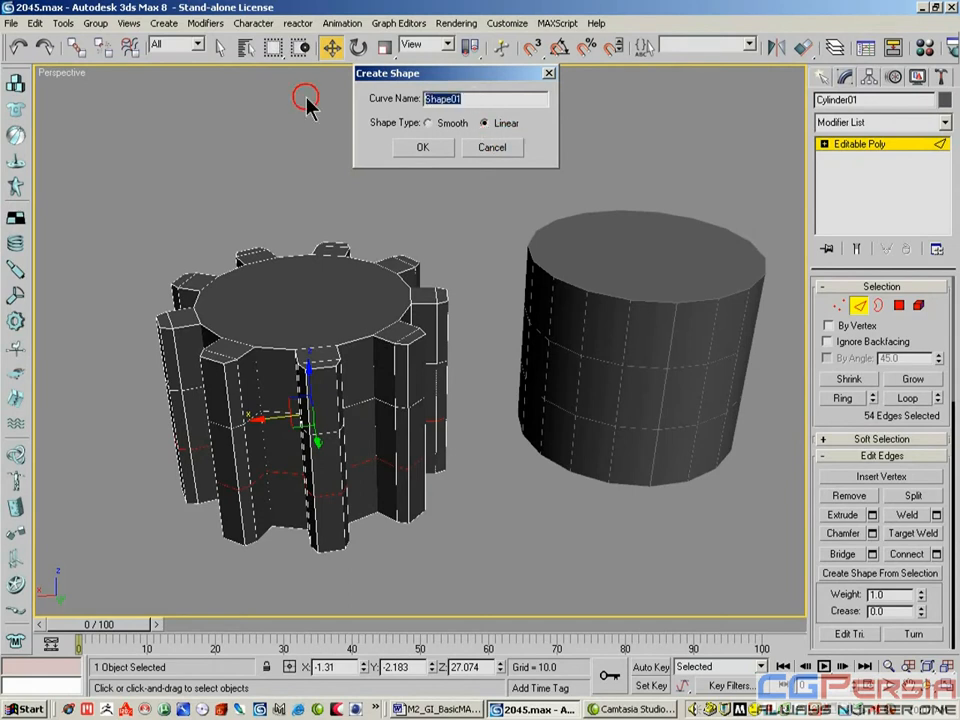
{"action": "type", "text": "gear"}
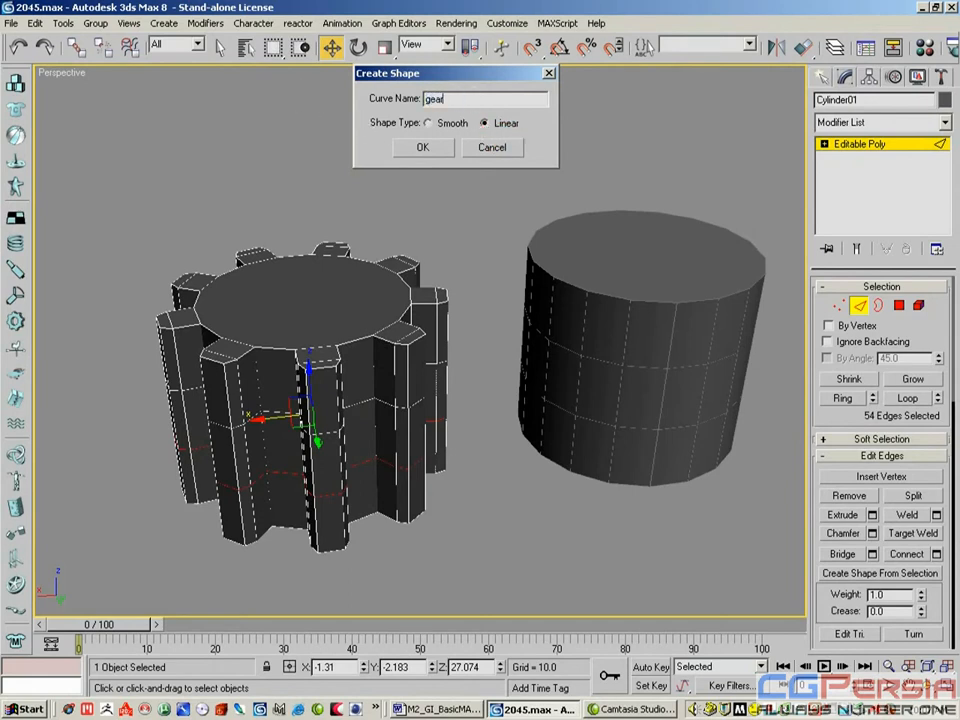
{"action": "left_click", "coordinate": [413, 147]}
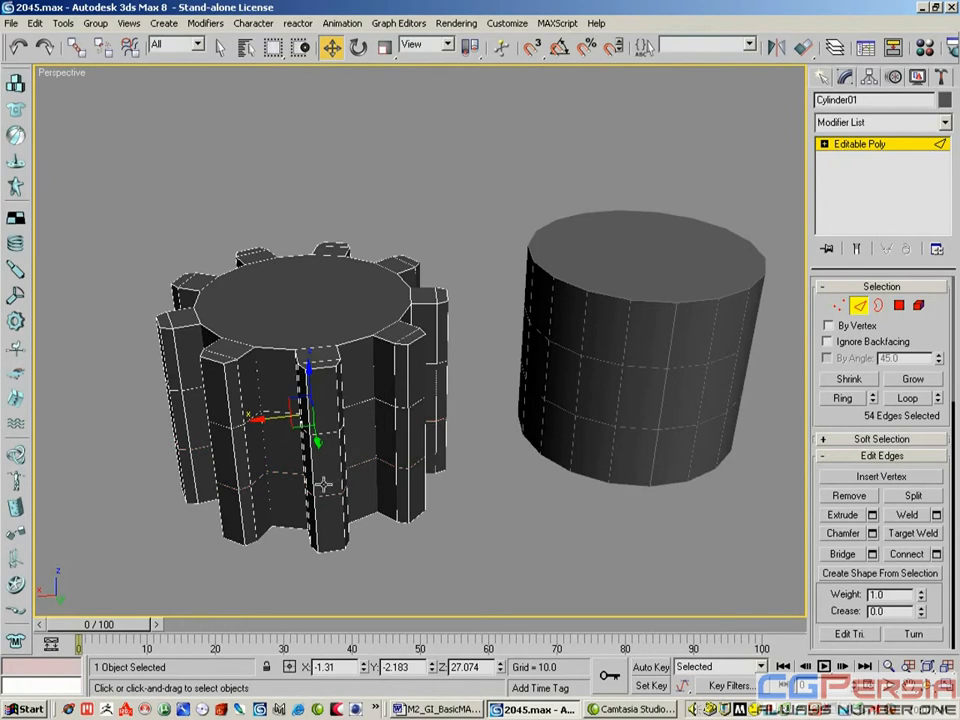
Step: Leave edge editing, select the new gear spline and move it out of the mesh to hover above the gear
{"action": "left_click", "coordinate": [861, 306]}
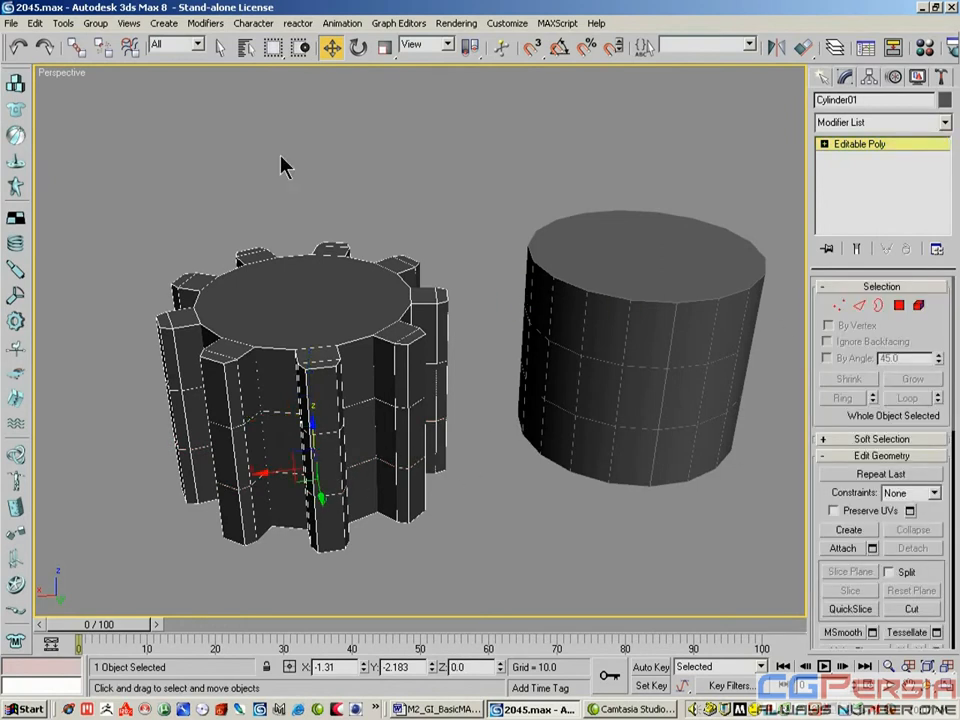
{"action": "left_click", "coordinate": [366, 462]}
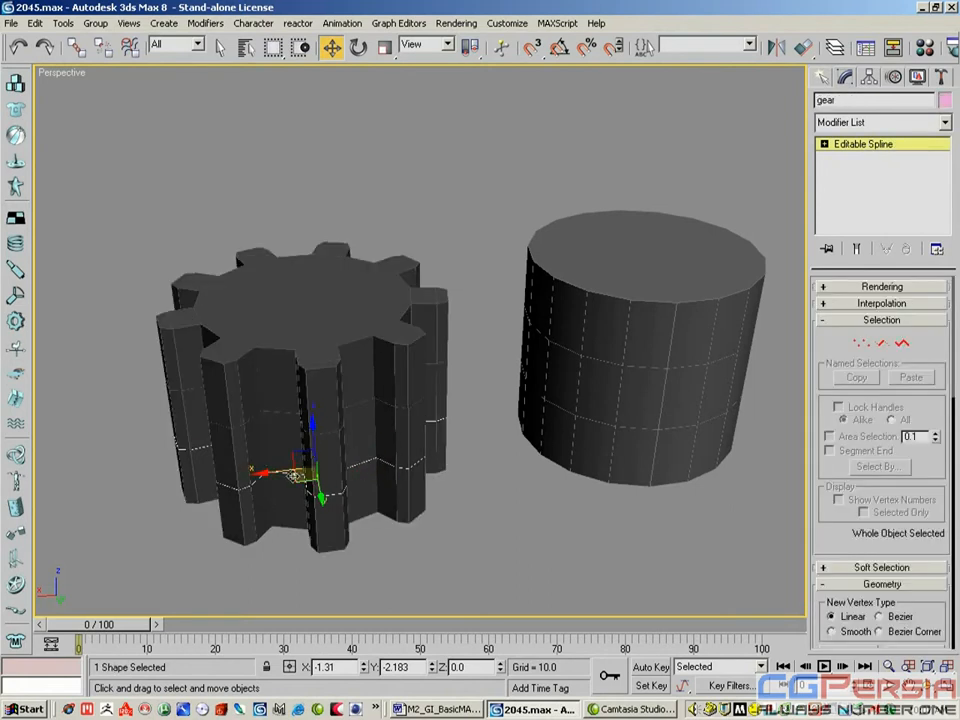
{"action": "left_click_drag", "start_coordinate": [280, 502], "coordinate": [473, 225]}
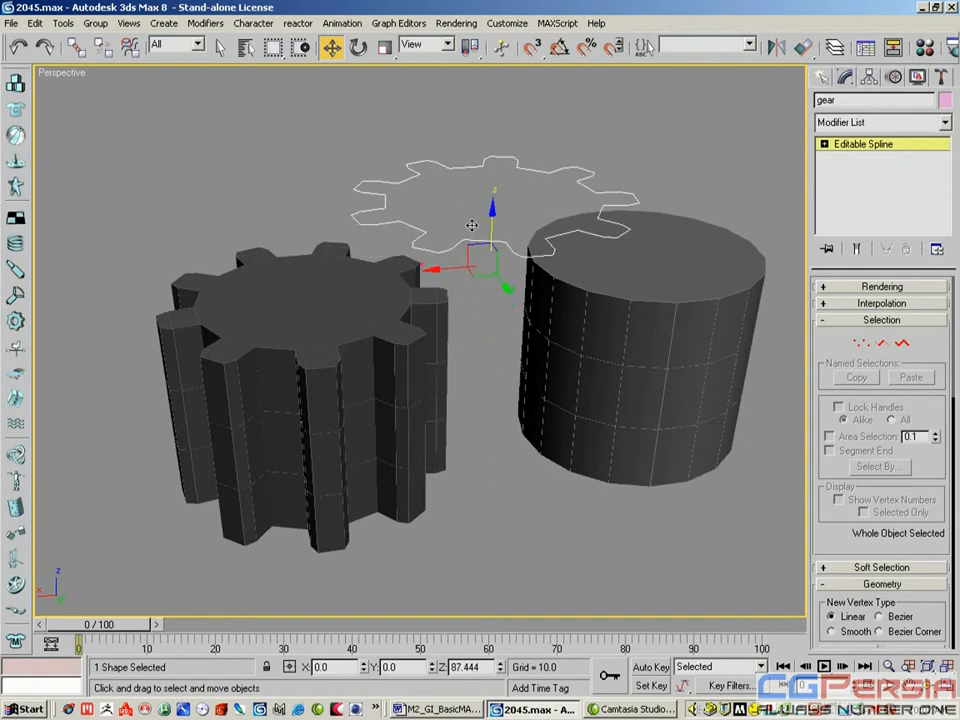
{"action": "left_click_drag", "start_coordinate": [442, 268], "coordinate": [262, 292]}
{"action": "left_click", "coordinate": [281, 261]}
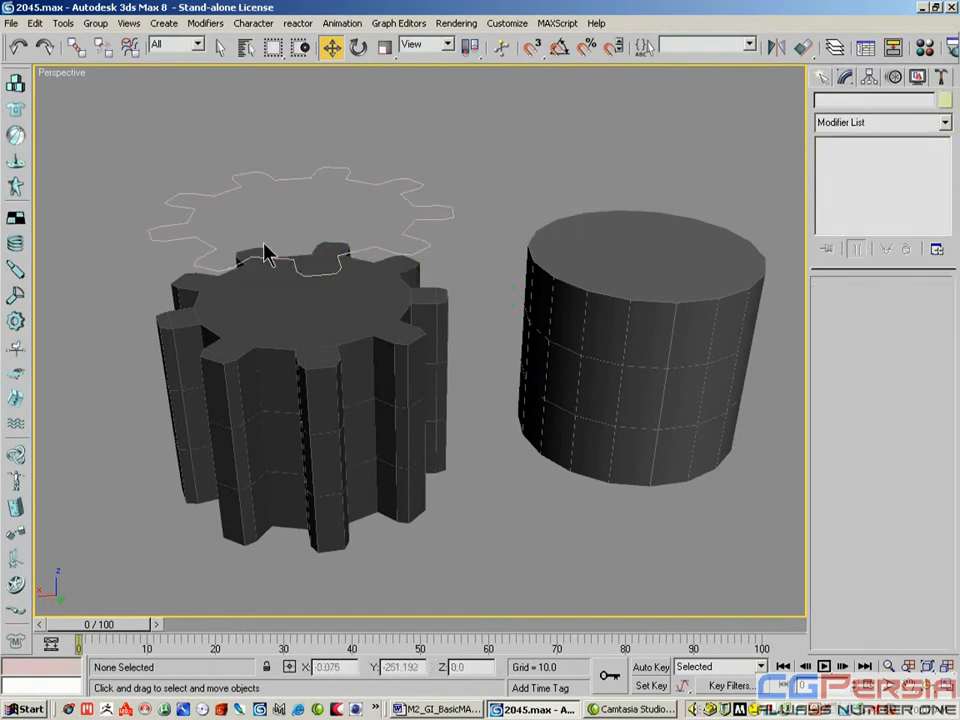
Step: Lower the gear spline onto the mesh's top face, then raise it to a Z height of about 78
{"action": "left_click", "coordinate": [288, 200]}
{"action": "left_click_drag", "start_coordinate": [296, 228], "coordinate": [295, 312]}
{"action": "mouse_move", "coordinate": [259, 358]}
{"action": "left_mouse_down"}
{"action": "mouse_move", "coordinate": [251, 369]}
{"action": "mouse_move", "coordinate": [256, 362]}
{"action": "left_mouse_up"}
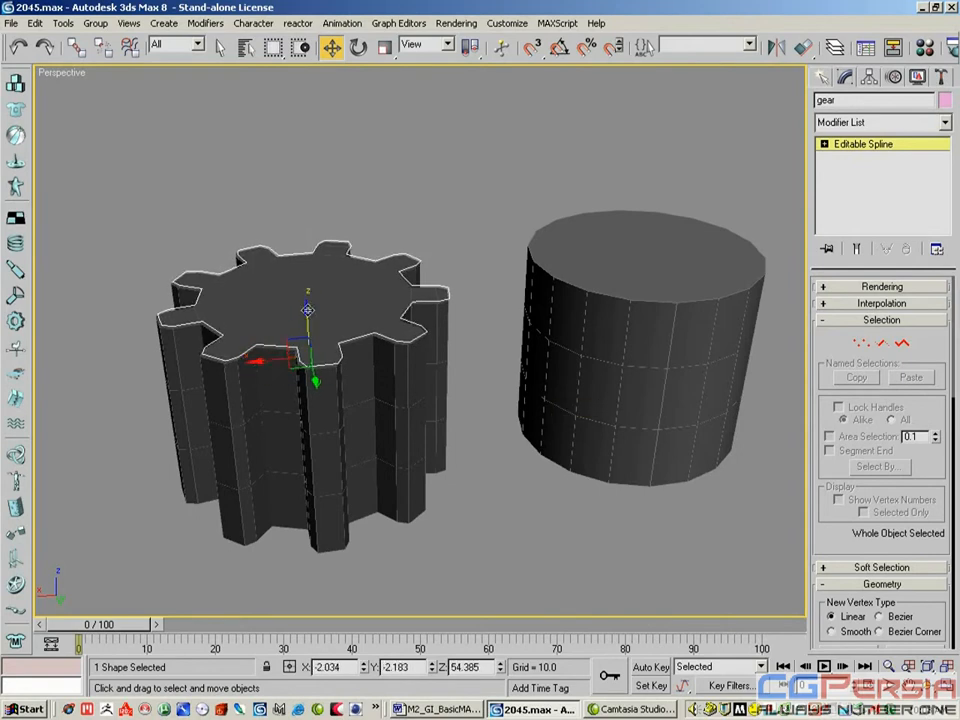
{"action": "left_click_drag", "start_coordinate": [308, 311], "coordinate": [309, 224]}
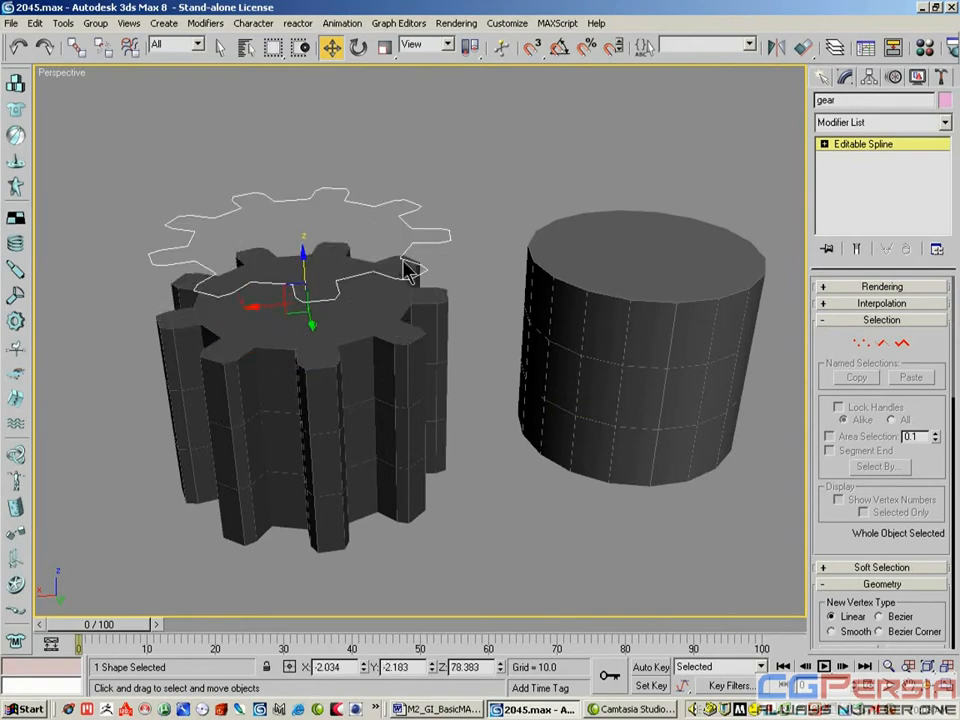
Step: Scale the gear spline uniformly to about 59% and convert it to an Editable Poly
{"action": "left_click", "coordinate": [385, 48]}
{"action": "left_click_drag", "start_coordinate": [281, 300], "coordinate": [256, 366]}
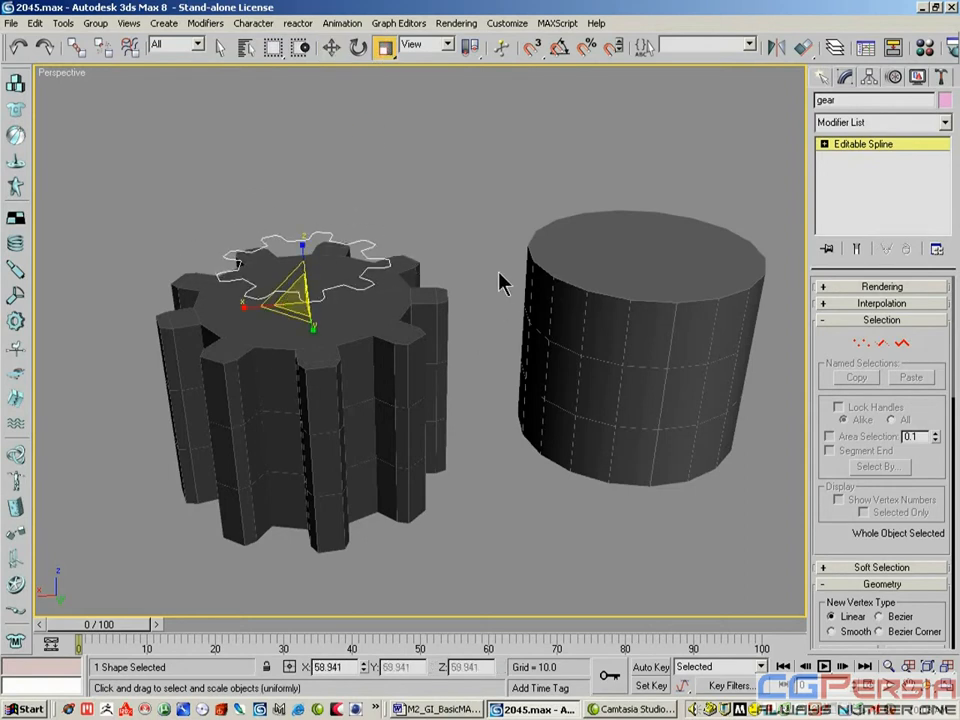
{"action": "right_click", "coordinate": [862, 150]}
{"action": "left_click", "coordinate": [802, 257]}
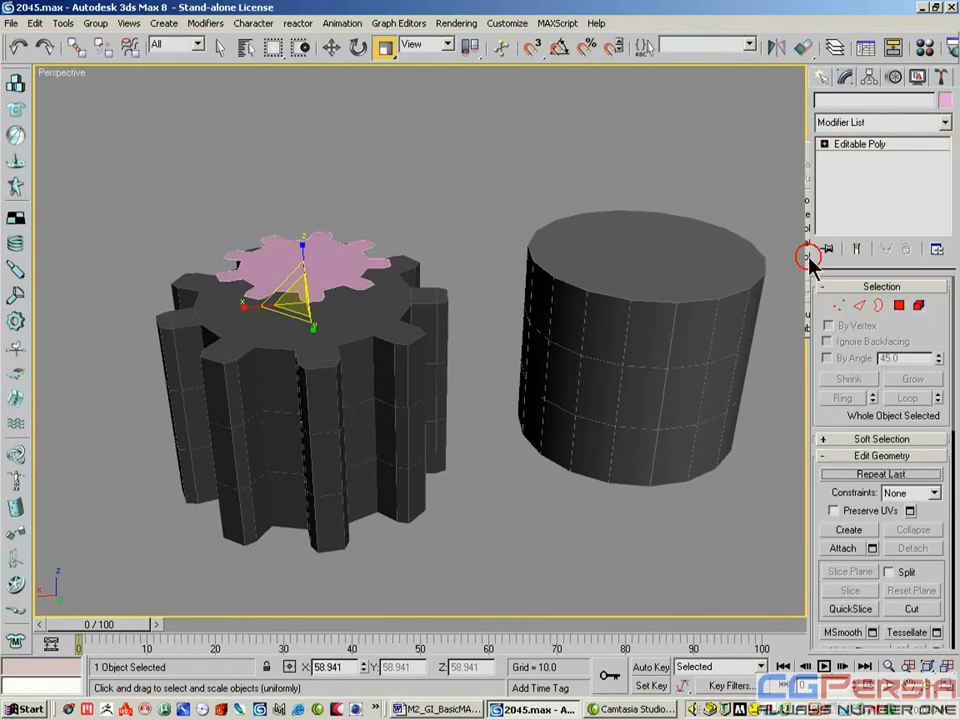
Step: Bevel the small gear's polygon with a height of 39.2 and an outline amount of 0, and apply it
{"action": "left_click", "coordinate": [899, 306]}
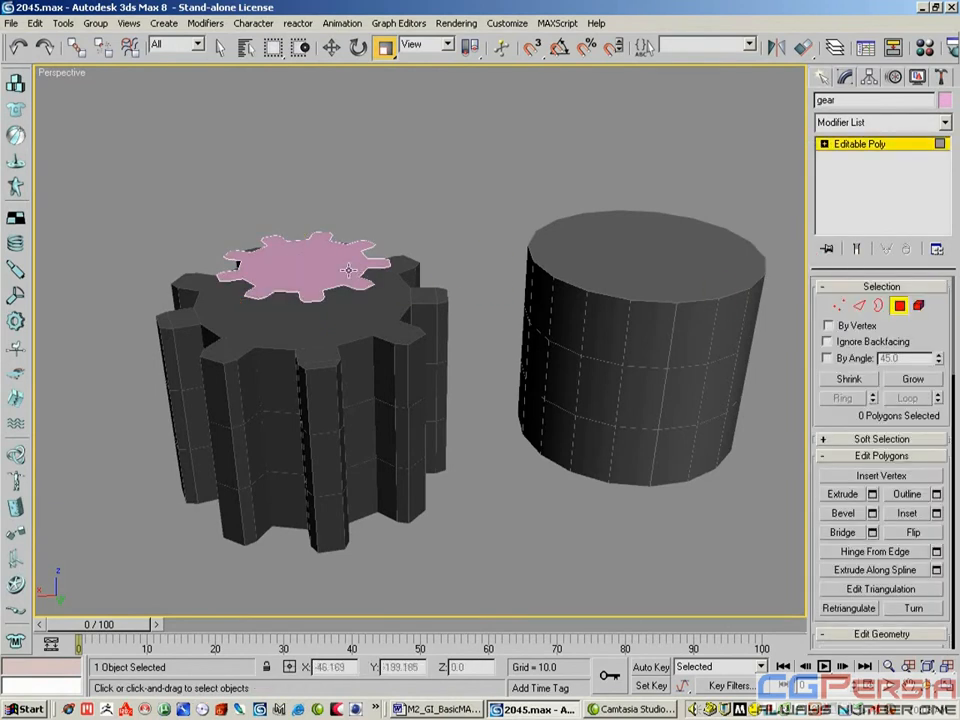
{"action": "left_click", "coordinate": [330, 262]}
{"action": "left_click", "coordinate": [872, 513]}
{"action": "left_click_drag", "start_coordinate": [549, 149], "coordinate": [549, 156]}
{"action": "left_click_drag", "start_coordinate": [549, 112], "coordinate": [534, 603]}
{"action": "left_click_drag", "start_coordinate": [525, 149], "coordinate": [419, 152]}
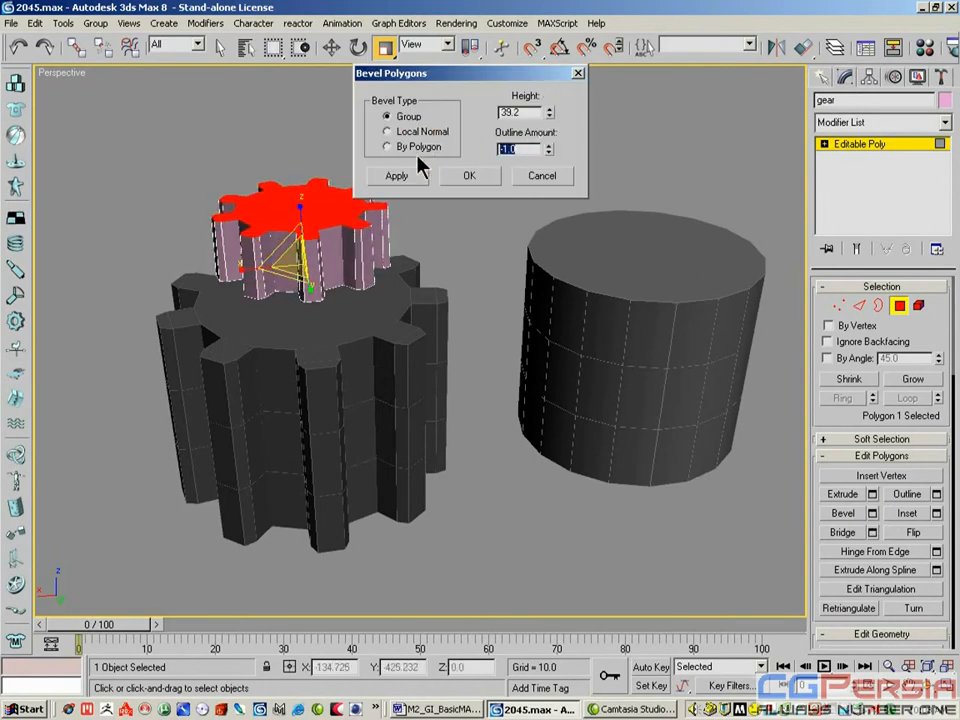
{"action": "type", "text": "0"}
{"action": "key", "text": "Return"}
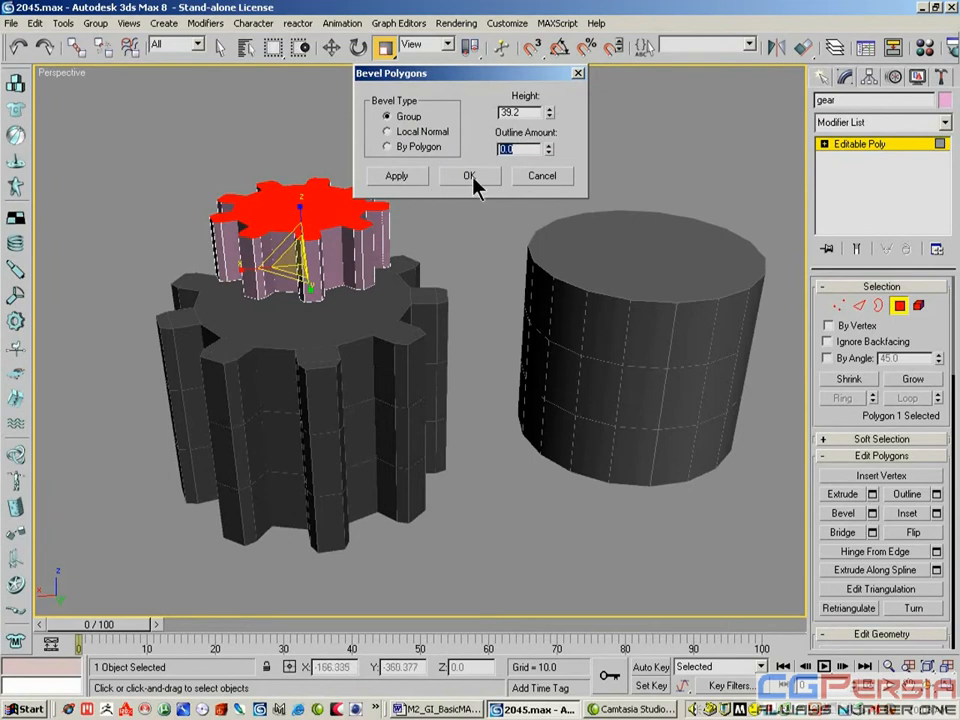
{"action": "left_click", "coordinate": [412, 178]}
Step: Bevel the small gear's top twice more: height 4.704 with outline -1.34, and height 0.282 with outline -3.176
{"action": "left_click_drag", "start_coordinate": [549, 114], "coordinate": [548, 172]}
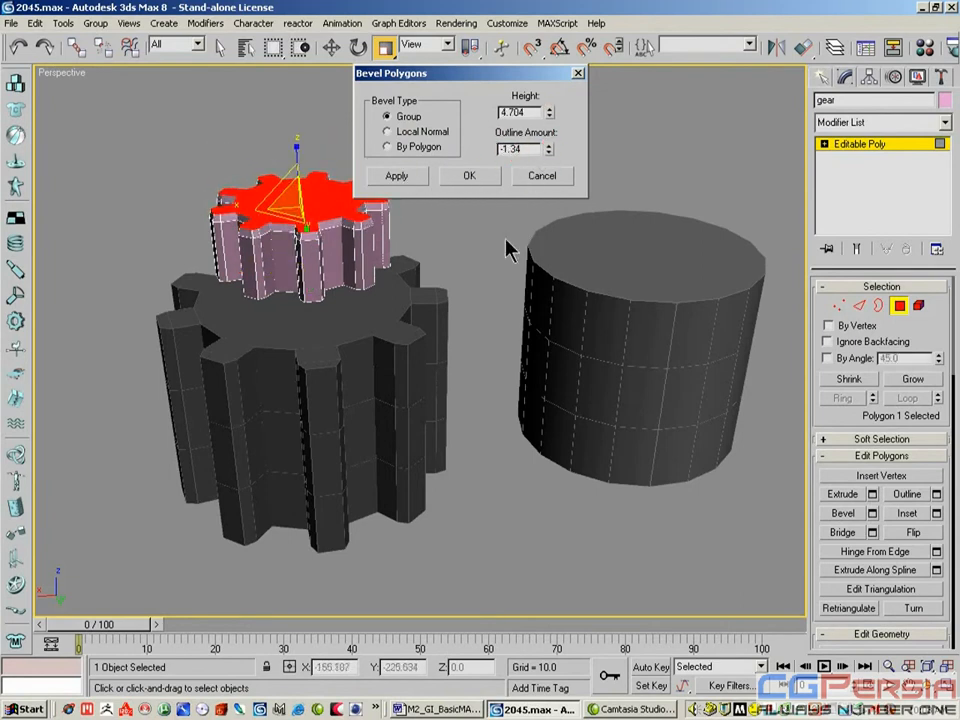
{"action": "left_click", "coordinate": [397, 176]}
{"action": "left_click_drag", "start_coordinate": [549, 114], "coordinate": [527, 185]}
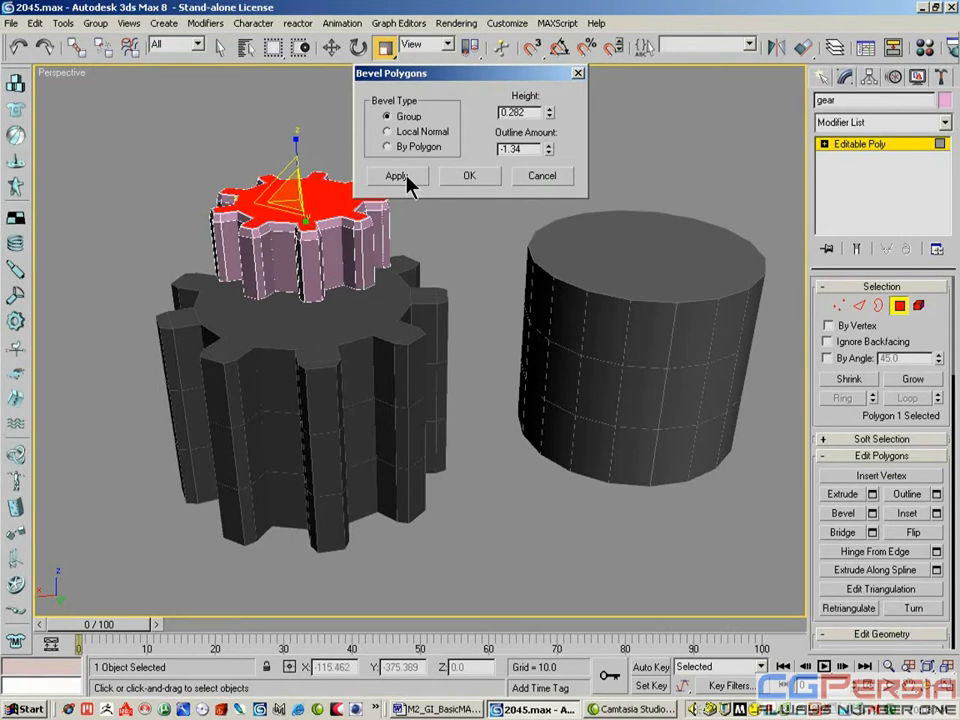
{"action": "left_click_drag", "start_coordinate": [549, 150], "coordinate": [530, 260]}
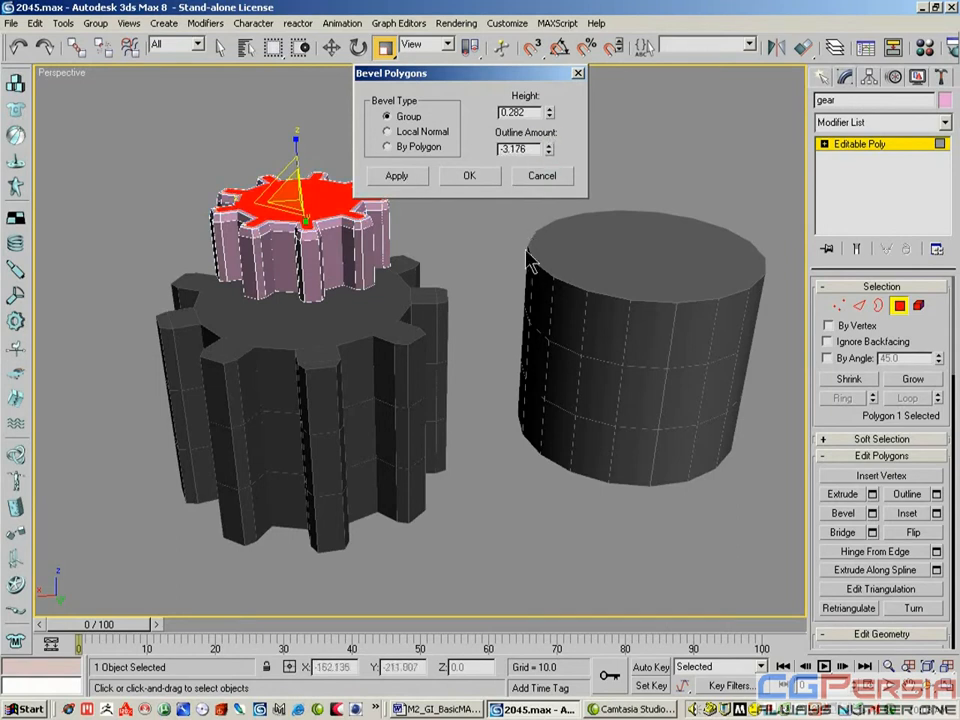
{"action": "left_click", "coordinate": [397, 176]}
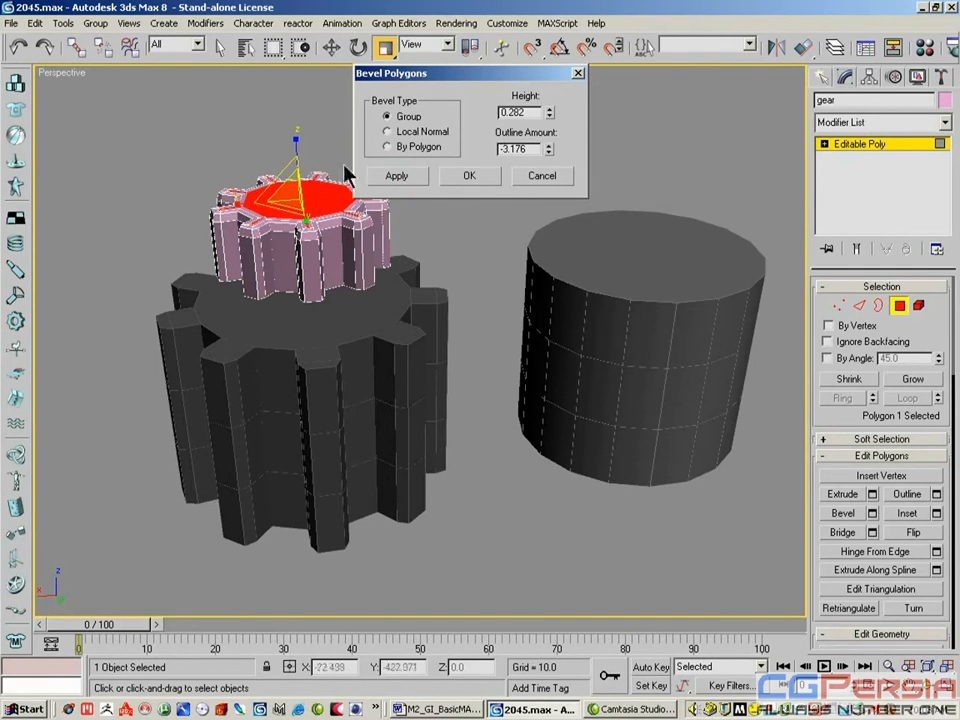
{"action": "left_click_drag", "start_coordinate": [549, 110], "coordinate": [461, 617]}
{"action": "left_click_drag", "start_coordinate": [546, 147], "coordinate": [518, 59]}
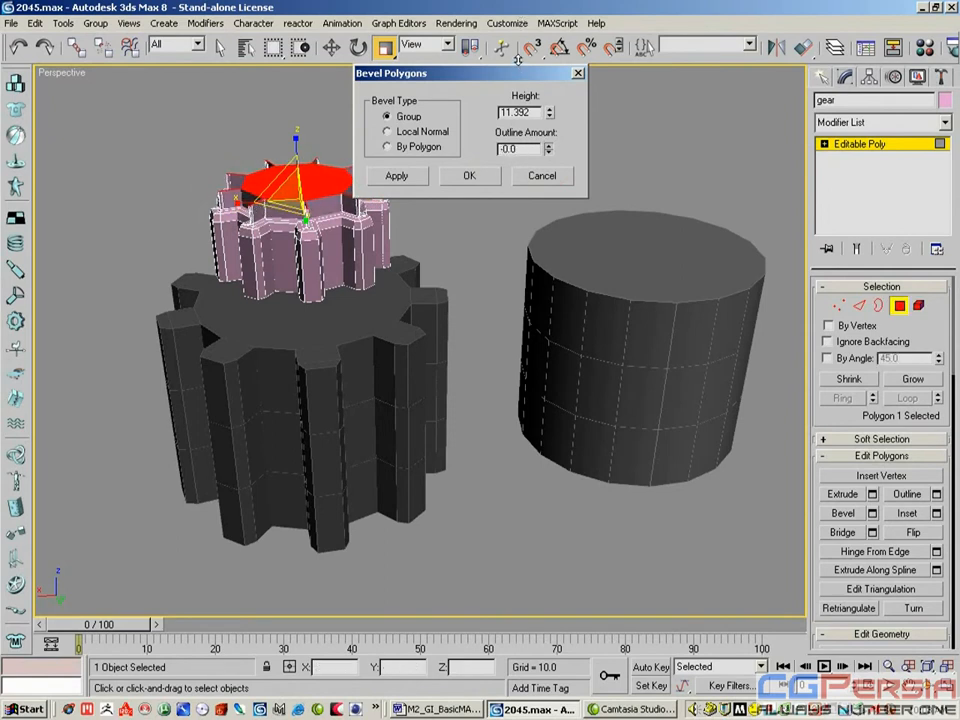
{"action": "left_click", "coordinate": [542, 175]}
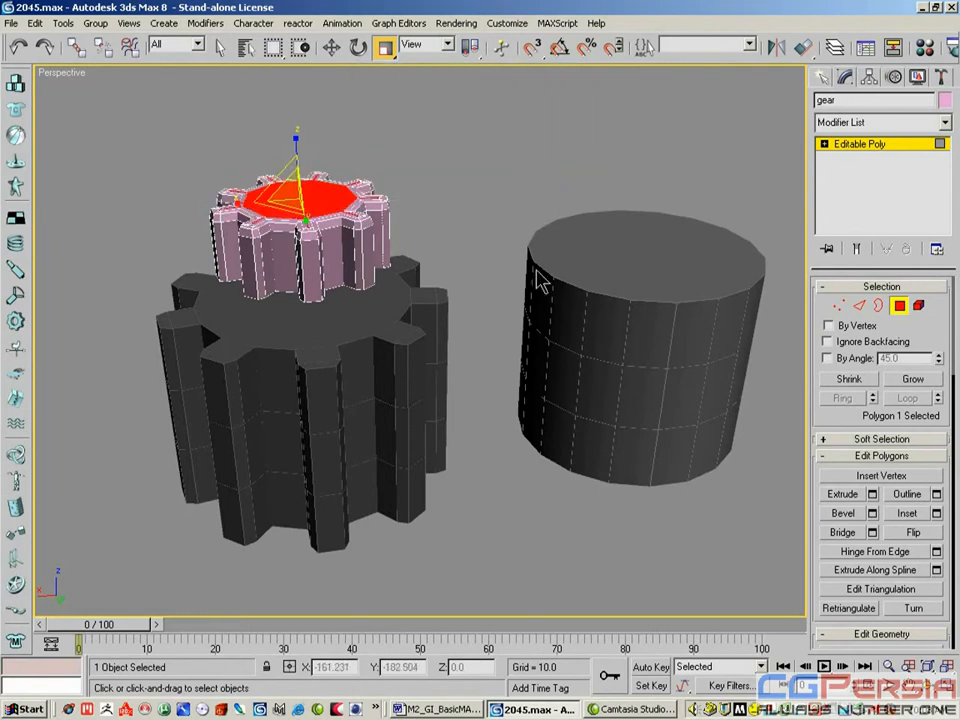
Step: Undo the last bevel on the small gear's top polygon and finish editing the gear's polygons
{"action": "left_click", "coordinate": [19, 48]}
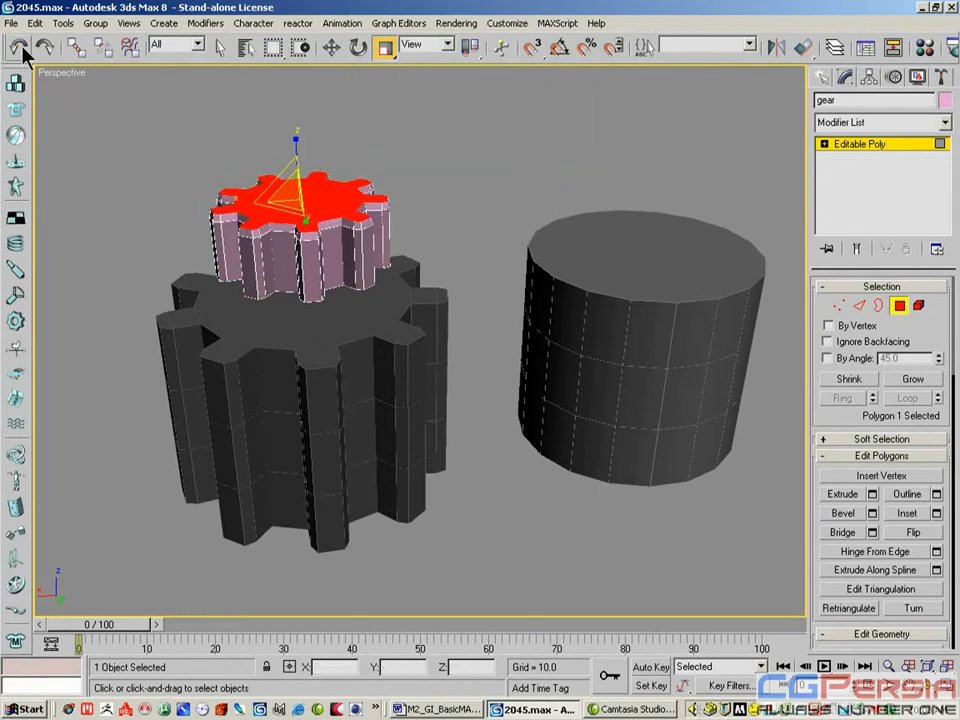
{"action": "left_click", "coordinate": [897, 307]}
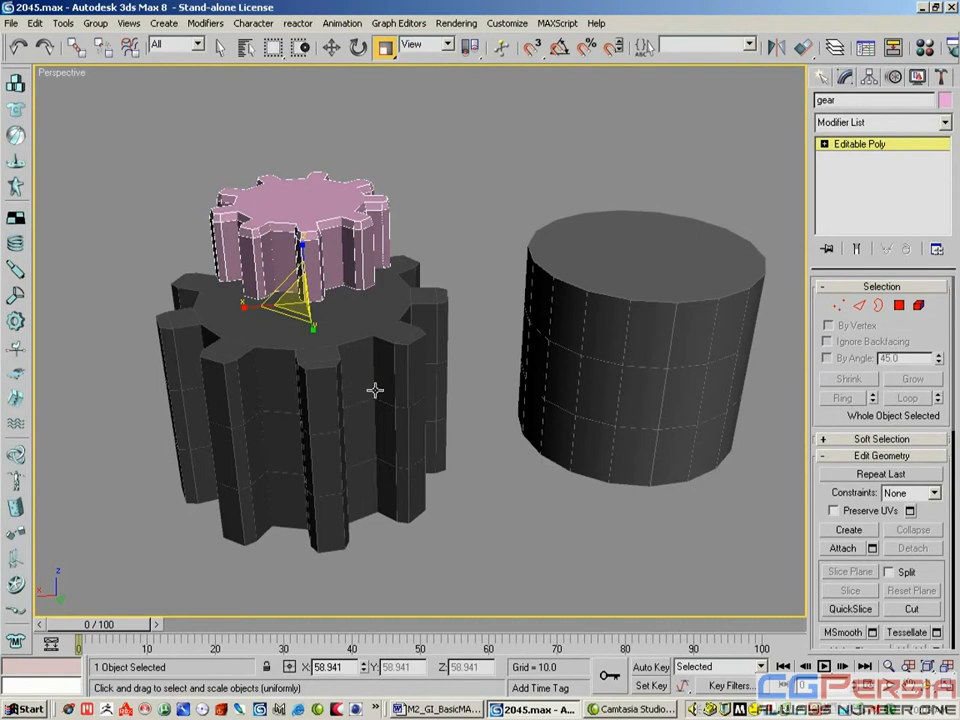
{"action": "left_click", "coordinate": [905, 308]}
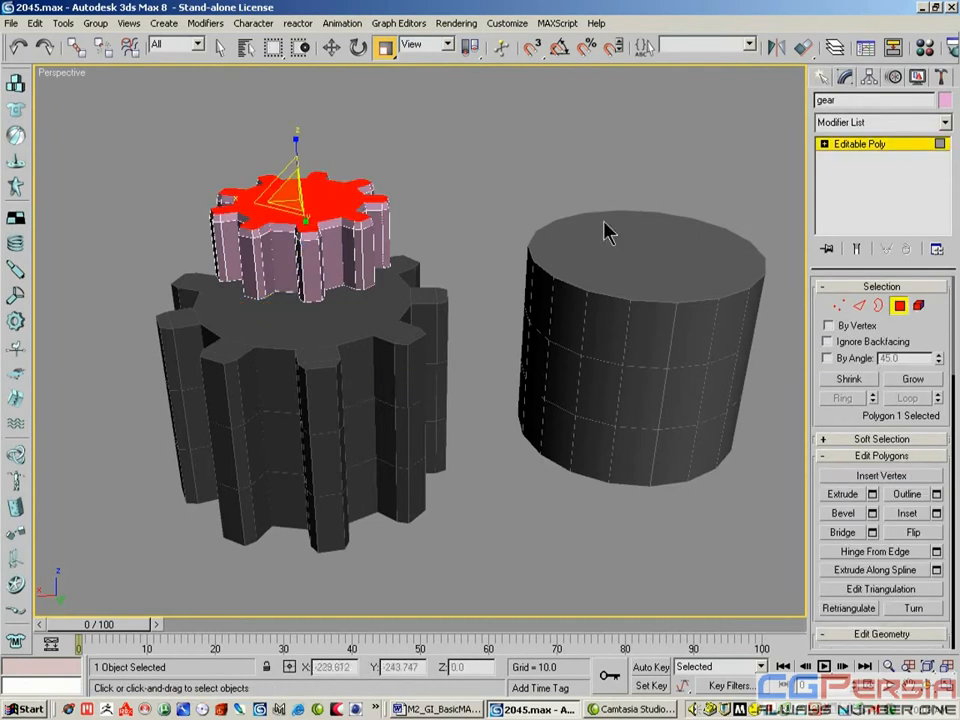
{"action": "left_click", "coordinate": [860, 265]}
Step: Select the top cap polygon of the plain cylinder and delete it to leave an open border
{"action": "left_click", "coordinate": [660, 266]}
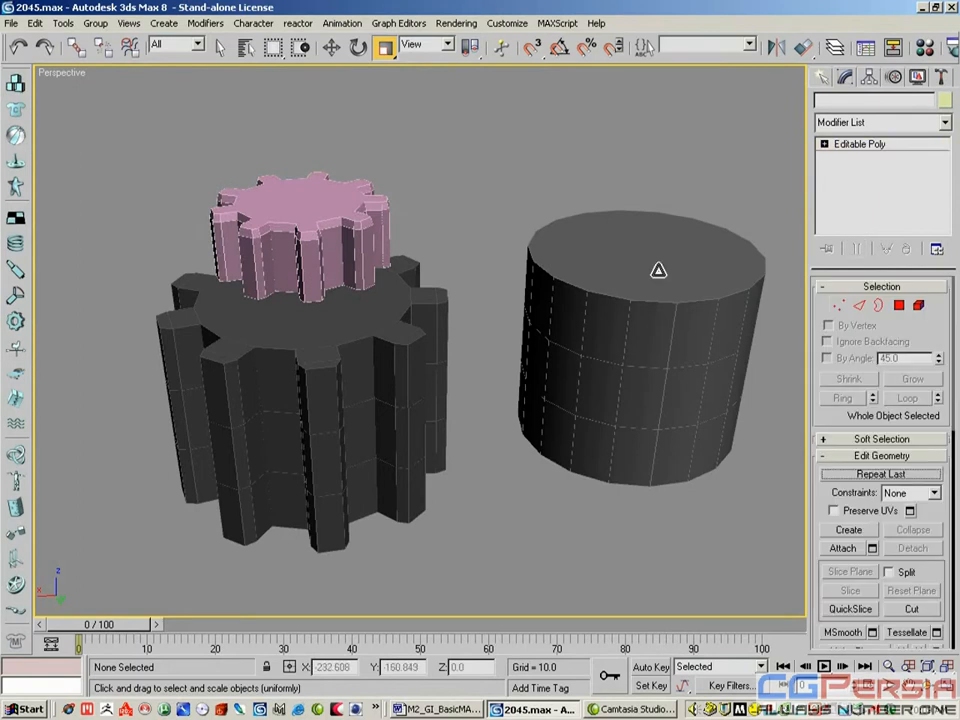
{"action": "left_click", "coordinate": [880, 302]}
{"action": "left_click", "coordinate": [632, 249]}
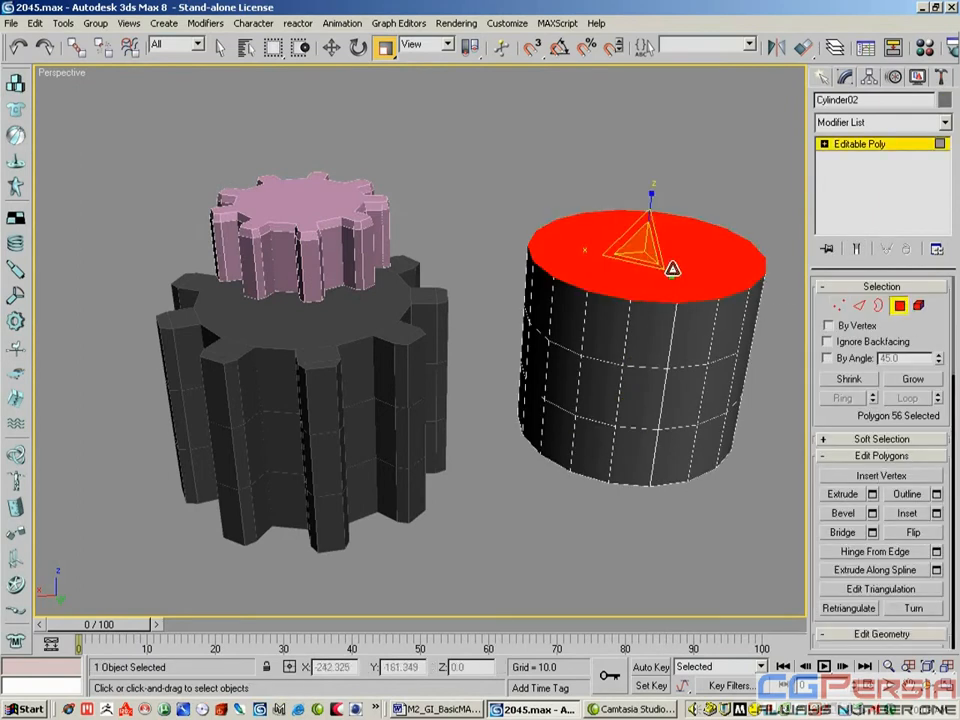
{"action": "key", "text": "ctrl+z"}
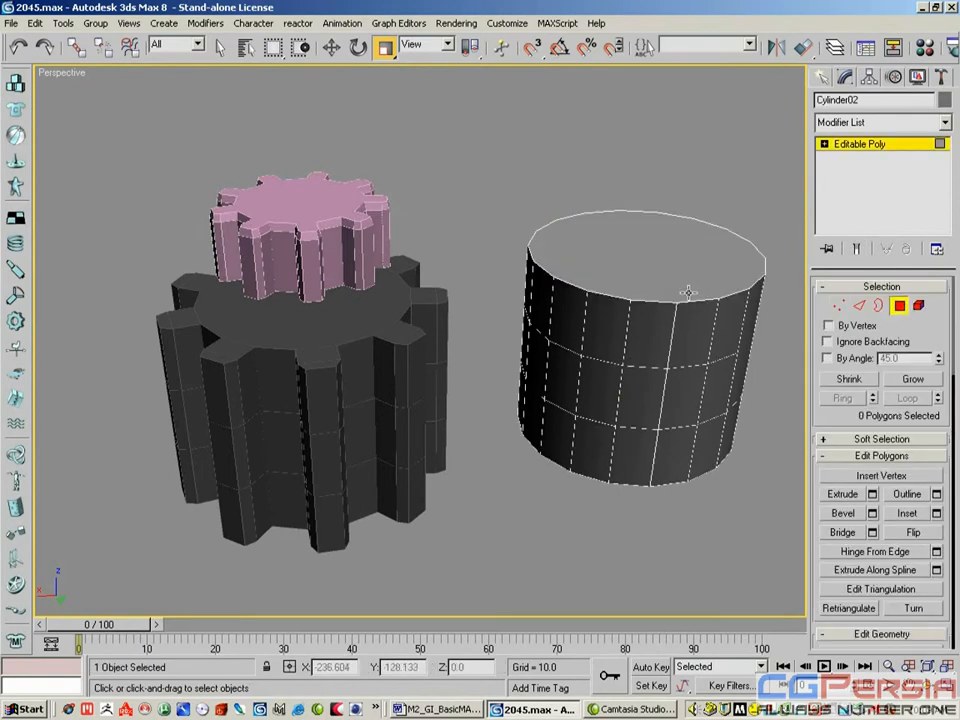
Step: Create a smooth shape named boarder from the open top border of the plain cylinder
{"action": "left_click", "coordinate": [929, 687]}
{"action": "left_click_drag", "start_coordinate": [450, 345], "coordinate": [424, 323]}
{"action": "left_click", "coordinate": [881, 305]}
{"action": "left_click", "coordinate": [714, 273]}
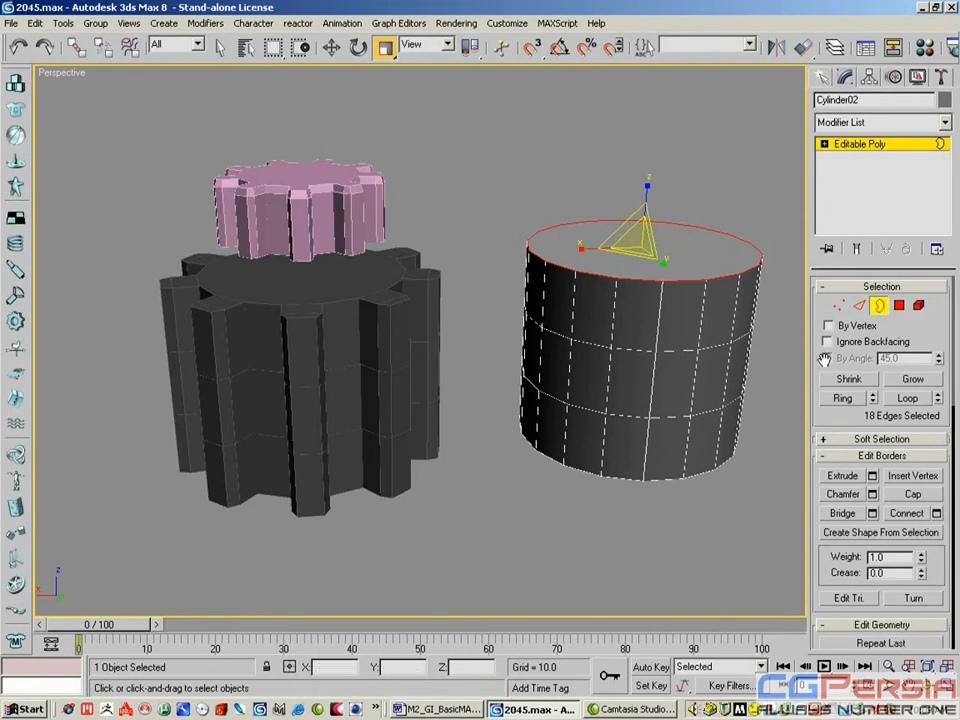
{"action": "left_click", "coordinate": [880, 532]}
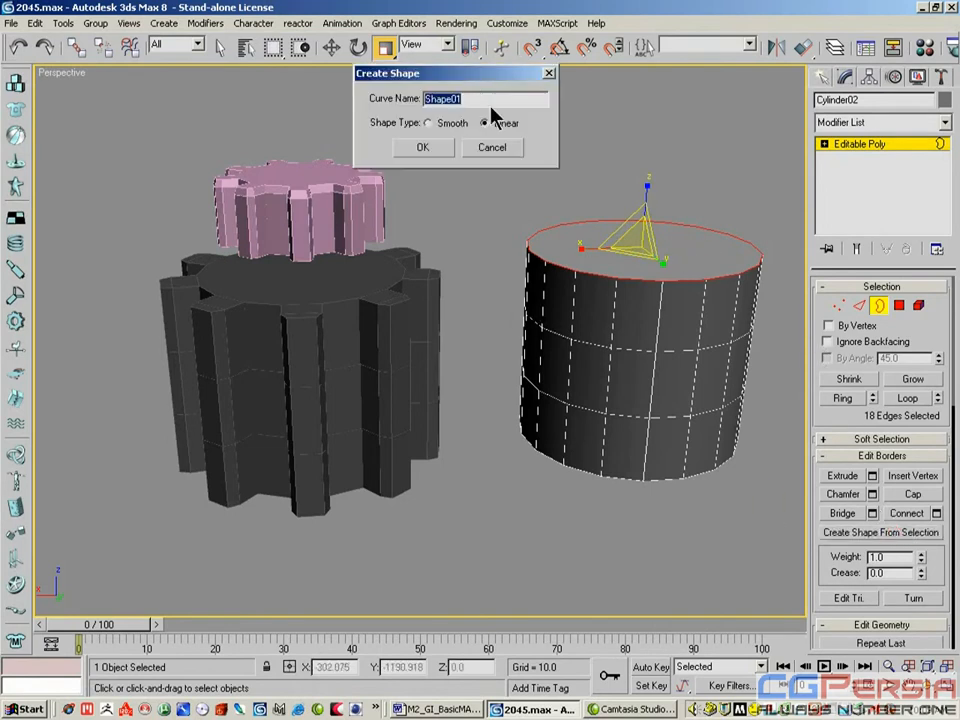
{"action": "left_click", "coordinate": [428, 123]}
{"action": "type", "text": "bo"}
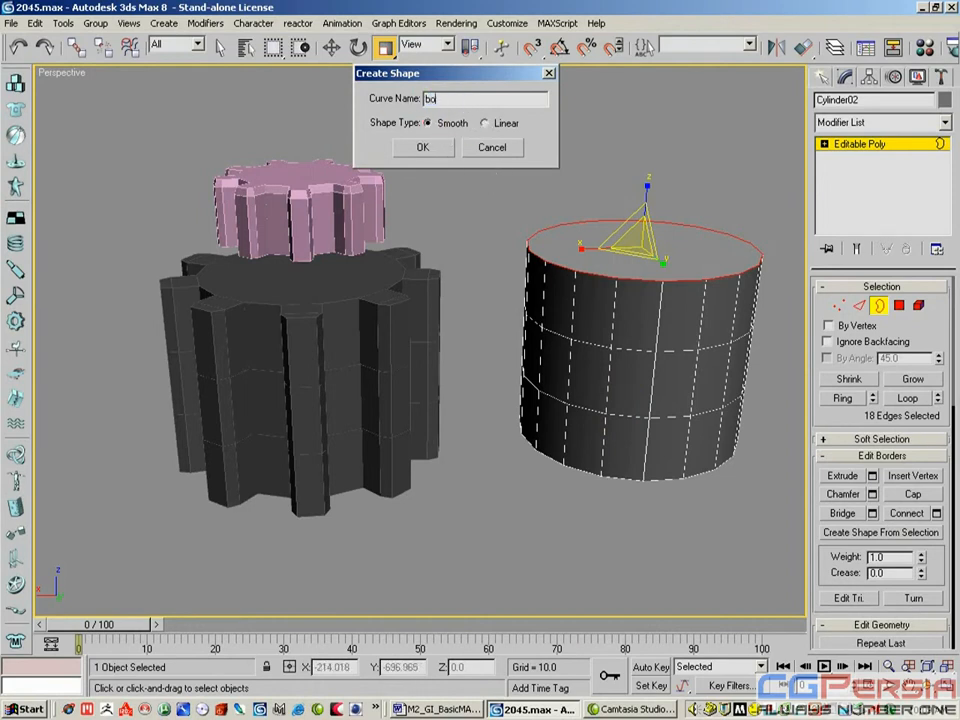
{"action": "type", "text": "arder"}
{"action": "left_click", "coordinate": [433, 147]}
{"action": "left_click", "coordinate": [879, 305]}
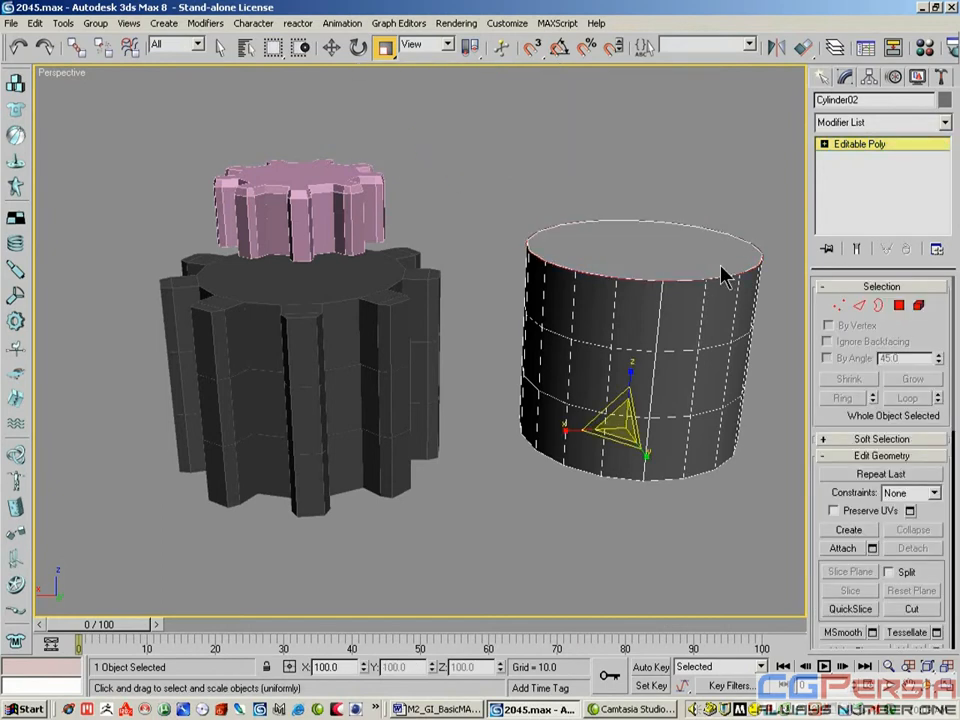
Step: Select the boarder spline by name and move it above the cylinder, to a Z position of about 39.6
{"action": "left_click", "coordinate": [244, 47]}
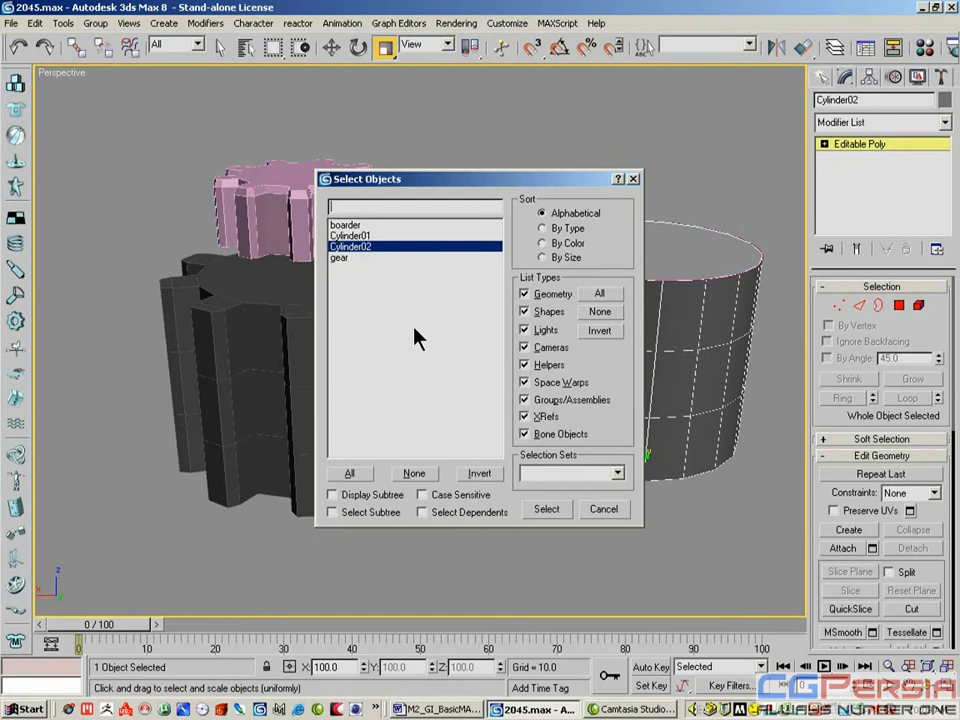
{"action": "double_click", "coordinate": [350, 225]}
{"action": "left_click", "coordinate": [331, 47]}
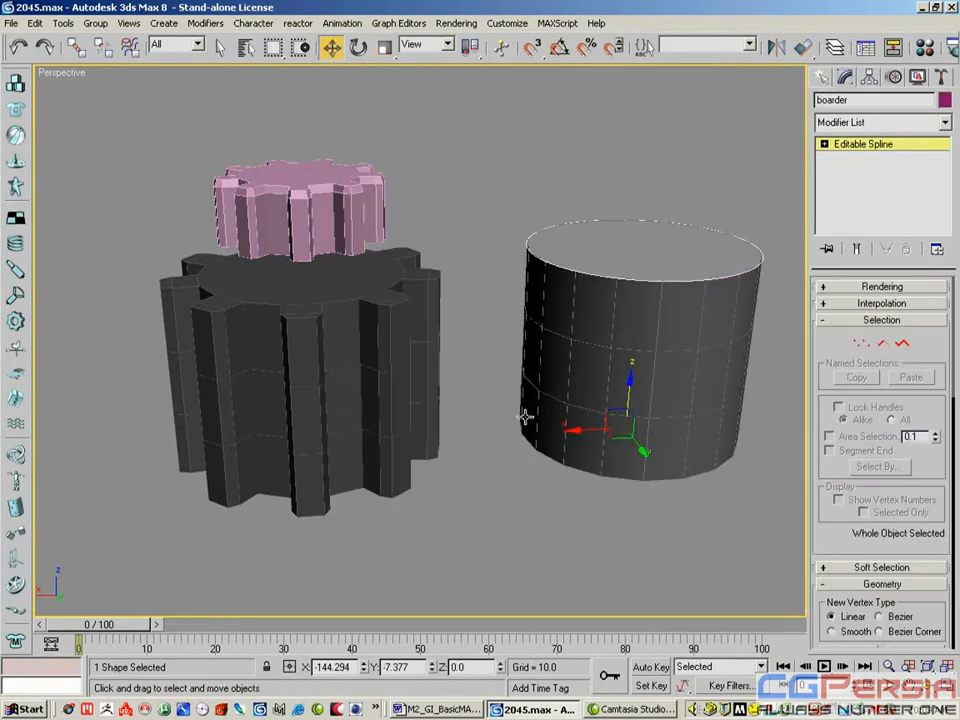
{"action": "left_click_drag", "start_coordinate": [574, 429], "coordinate": [442, 438]}
{"action": "left_click_drag", "start_coordinate": [491, 400], "coordinate": [557, 376]}
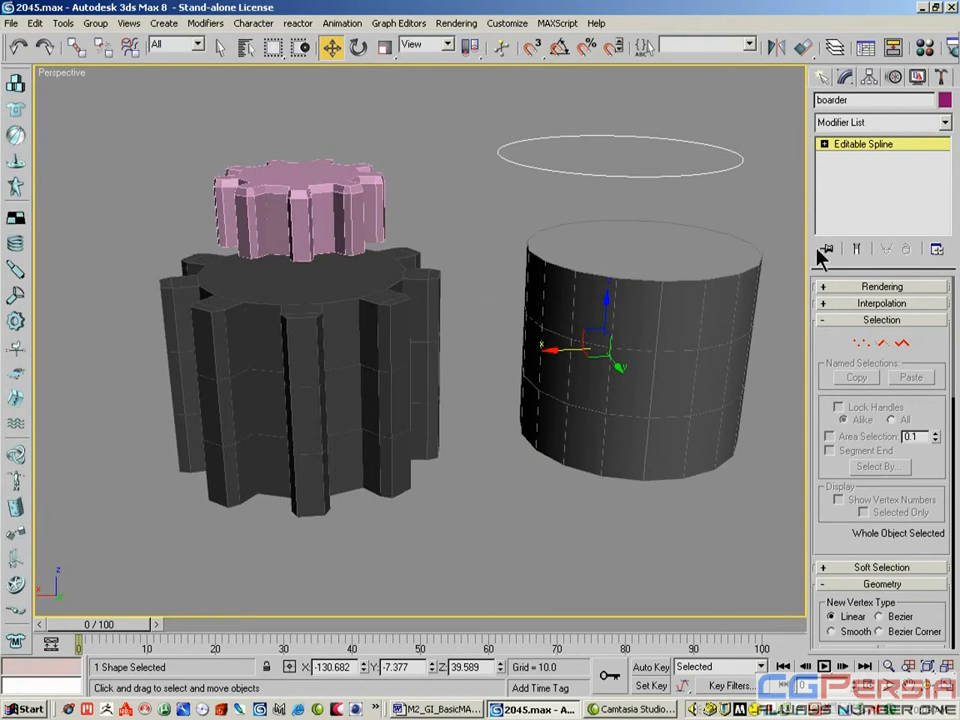
Step: Move only the boarder spline's pivot up to the middle of its circle
{"action": "left_click", "coordinate": [869, 77]}
{"action": "left_click", "coordinate": [845, 183]}
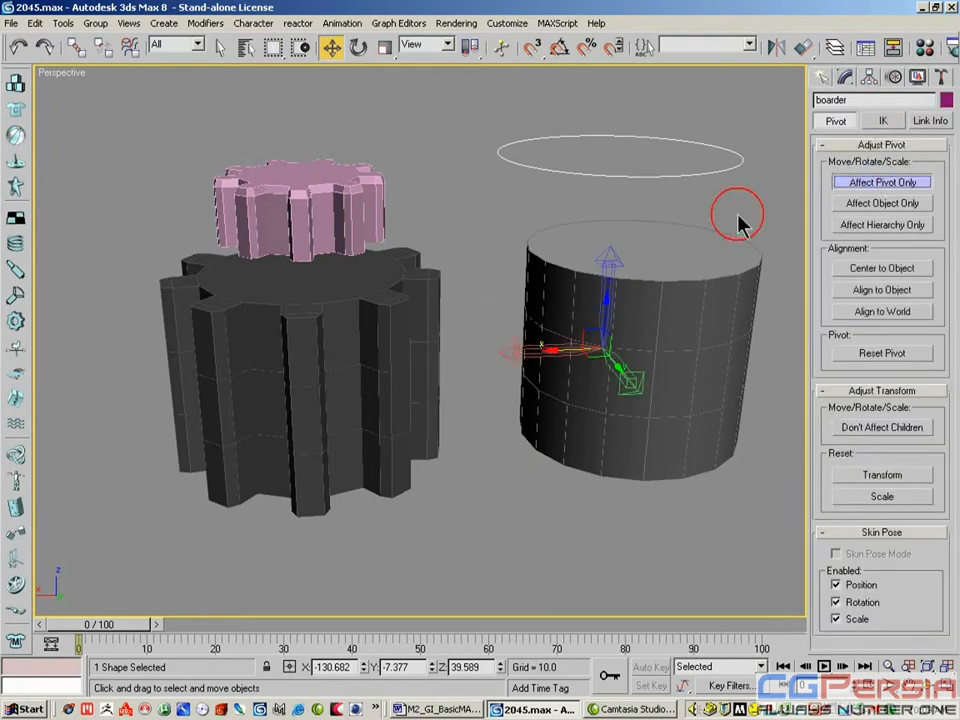
{"action": "left_click_drag", "start_coordinate": [609, 302], "coordinate": [616, 115]}
{"action": "middle_click_drag", "start_coordinate": [619, 441], "coordinate": [609, 324], "text": "alt"}
{"action": "left_click", "coordinate": [875, 184]}
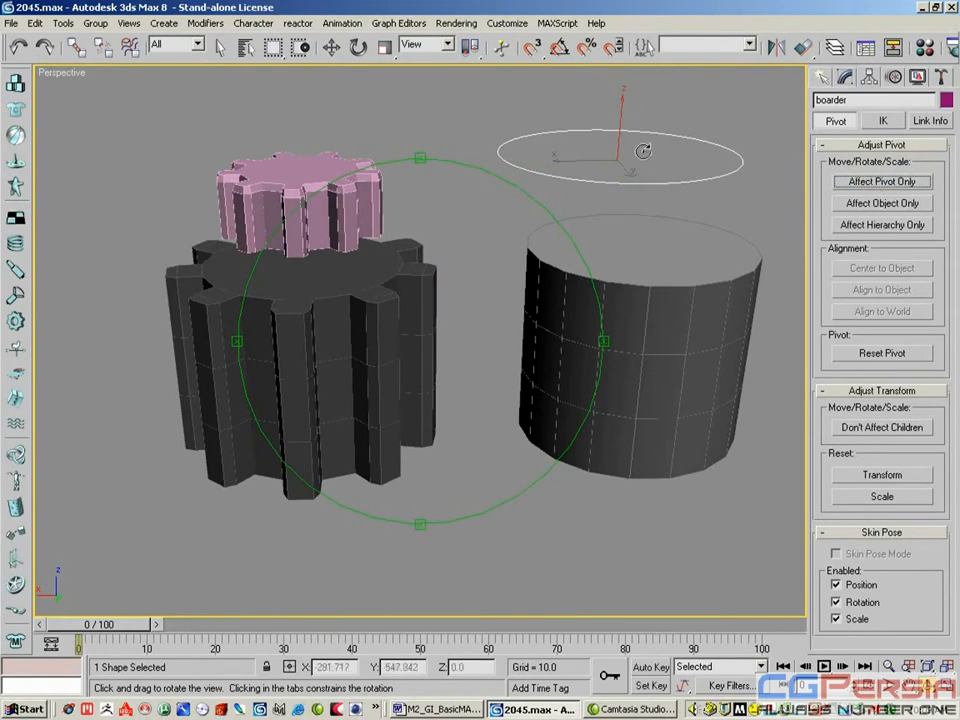
Step: Move the boarder spline back onto the cylinder's top rim, at about X -144.4 and Z 82.4
{"action": "left_click", "coordinate": [332, 47]}
{"action": "left_click_drag", "start_coordinate": [622, 116], "coordinate": [621, 191]}
{"action": "left_click_drag", "start_coordinate": [572, 244], "coordinate": [456, 448]}
{"action": "left_click_drag", "start_coordinate": [510, 392], "coordinate": [521, 196]}
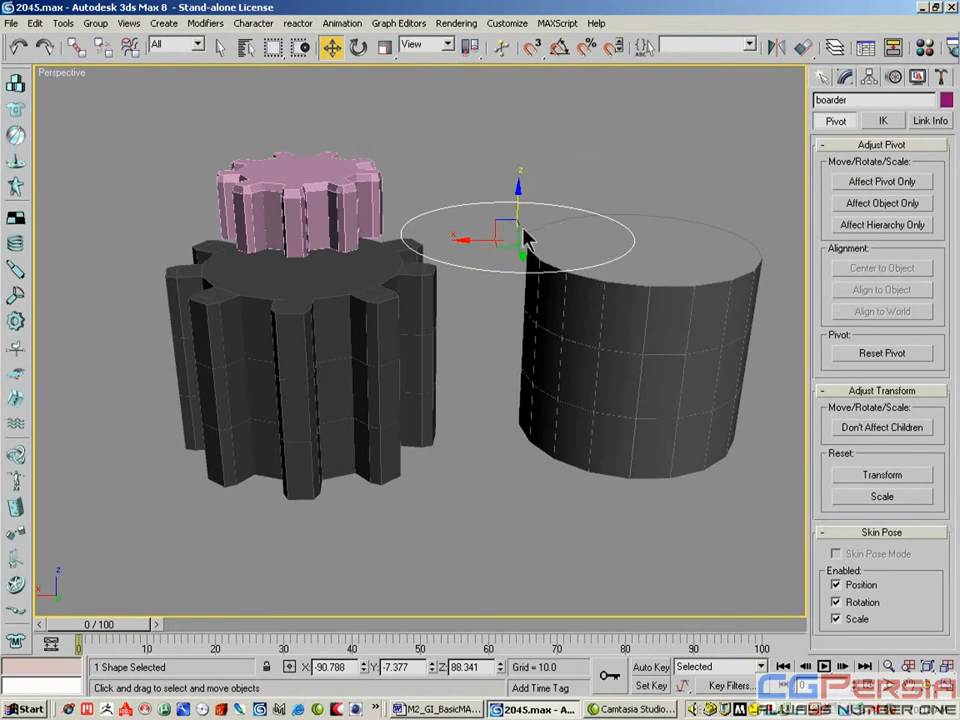
{"action": "left_click_drag", "start_coordinate": [508, 238], "coordinate": [594, 239]}
{"action": "mouse_move", "coordinate": [648, 192]}
{"action": "left_mouse_down"}
{"action": "mouse_move", "coordinate": [648, 184]}
{"action": "mouse_move", "coordinate": [648, 200]}
{"action": "left_mouse_up"}
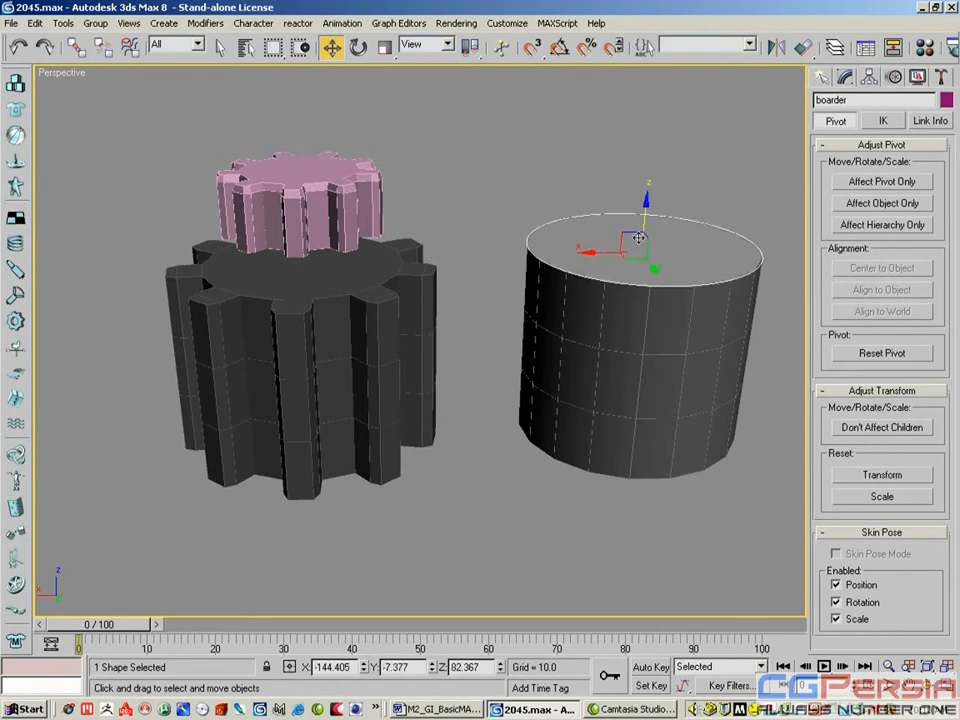
Step: Convert the boarder spline to an Editable Poly and select its polygon
{"action": "left_click", "coordinate": [846, 80]}
{"action": "right_click", "coordinate": [866, 144]}
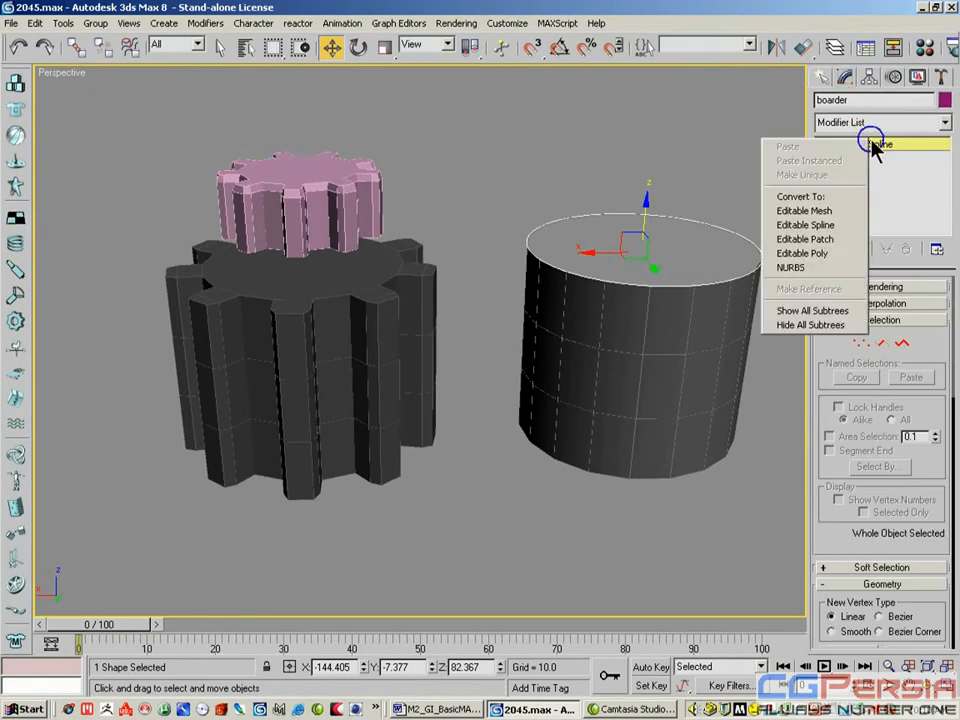
{"action": "left_click", "coordinate": [825, 253]}
{"action": "key", "text": "4"}
{"action": "left_click", "coordinate": [659, 259]}
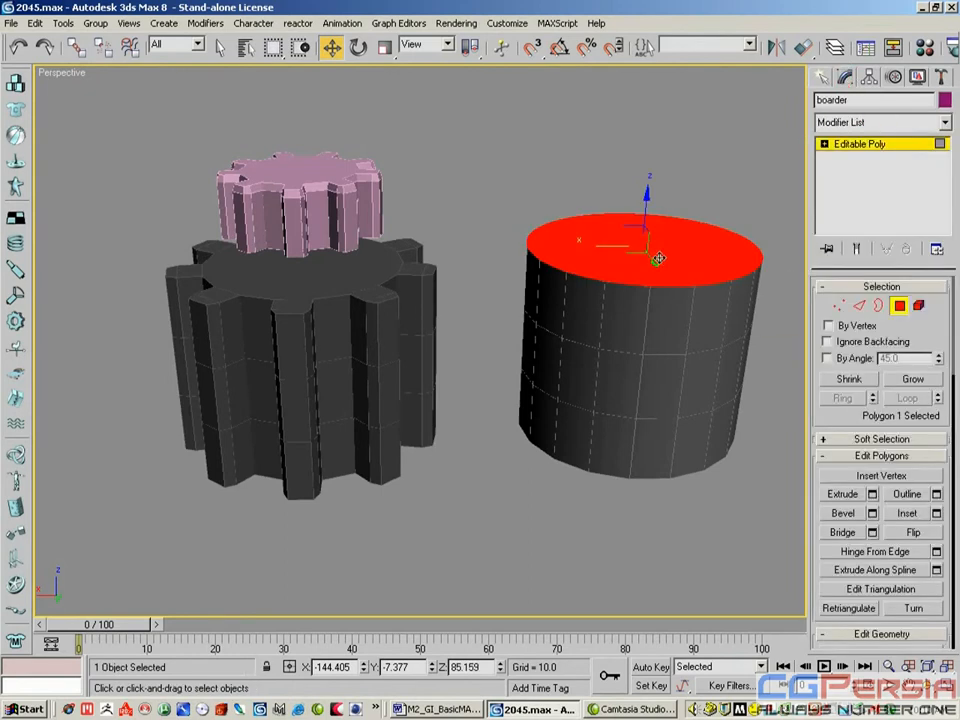
Step: Bevel the boarder polygon with a height of 0 and its outline widened slightly beyond the cylinder's rim, and apply it
{"action": "left_click", "coordinate": [873, 512]}
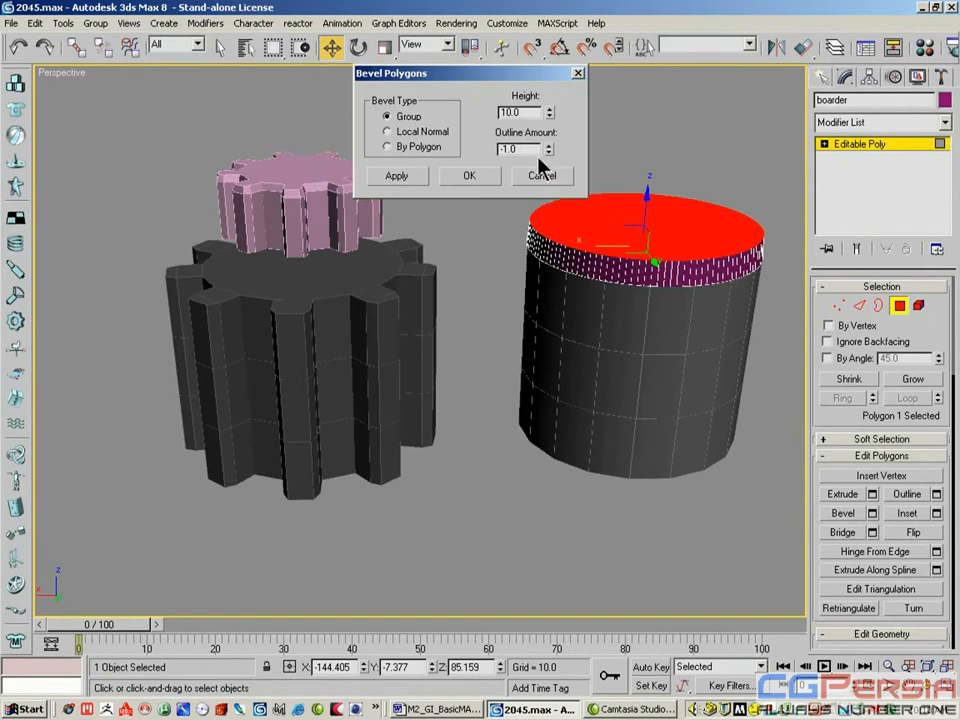
{"action": "left_click_drag", "start_coordinate": [549, 113], "coordinate": [538, 160]}
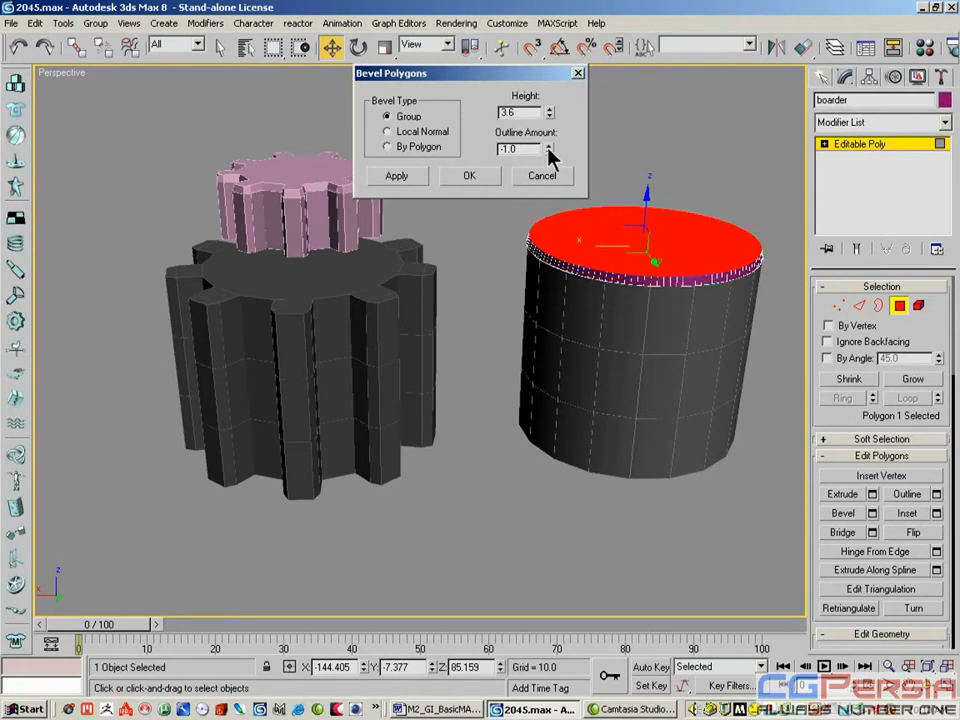
{"action": "left_click_drag", "start_coordinate": [534, 115], "coordinate": [378, 108]}
{"action": "key", "text": "Return"}
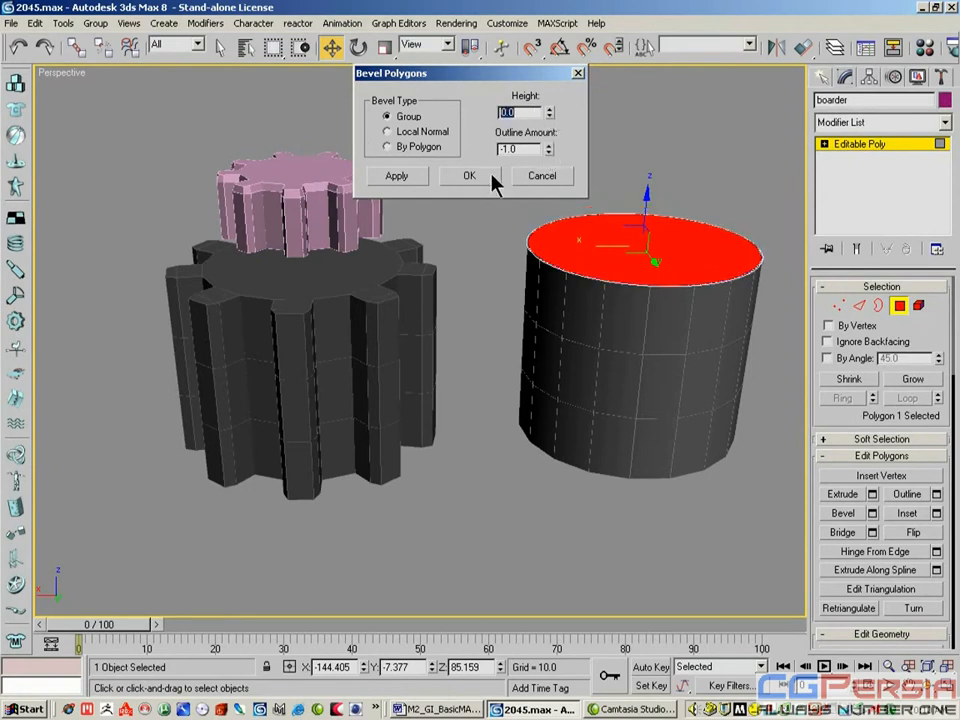
{"action": "left_click_drag", "start_coordinate": [549, 147], "coordinate": [489, 233]}
{"action": "left_click_drag", "start_coordinate": [549, 148], "coordinate": [440, 152]}
{"action": "left_click", "coordinate": [401, 180]}
Step: Bevel the widened polygon upward into a thin lid starting from an outline amount of 0, and finish polygon editing
{"action": "type", "text": "0"}
{"action": "key", "text": "Return"}
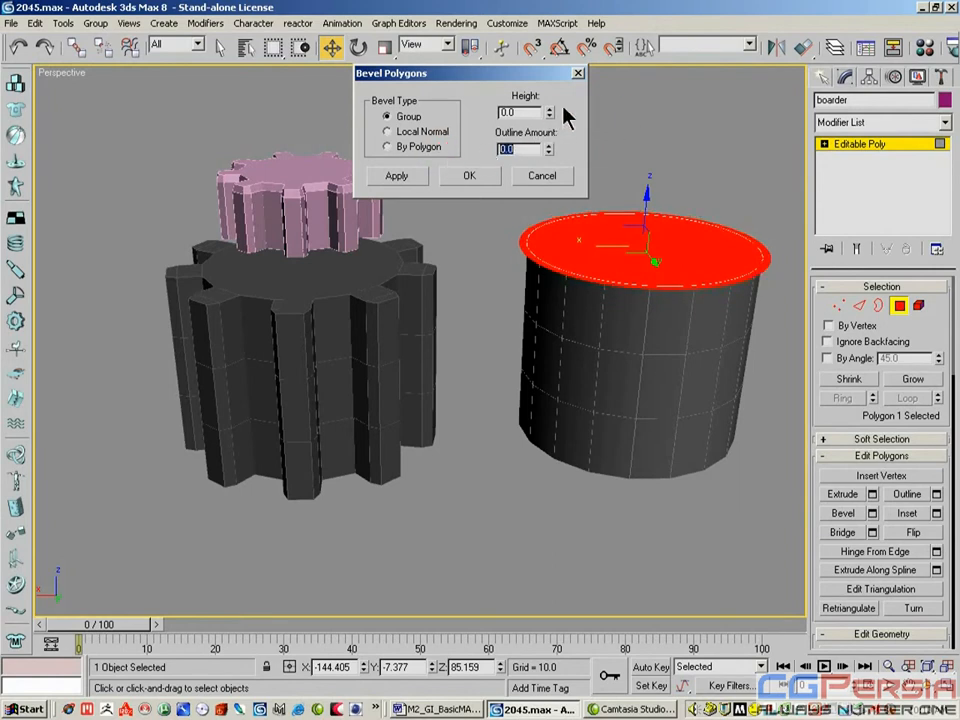
{"action": "left_click_drag", "start_coordinate": [549, 118], "coordinate": [471, 203]}
{"action": "left_click", "coordinate": [397, 176]}
{"action": "left_click", "coordinate": [470, 176]}
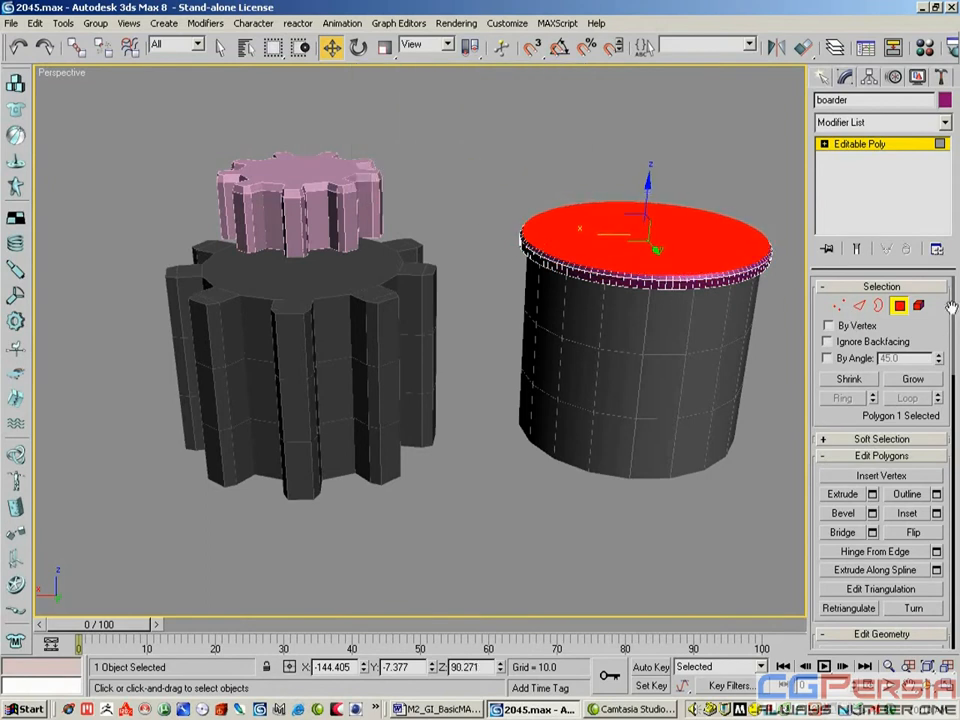
{"action": "left_click", "coordinate": [899, 305]}
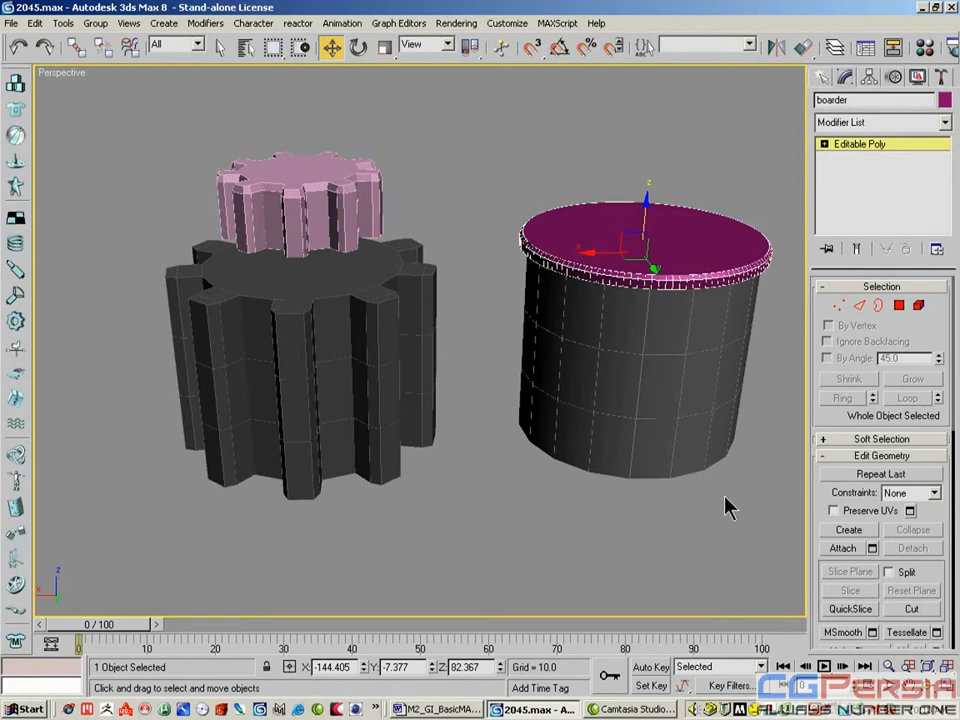
{"action": "left_click", "coordinate": [860, 305]}
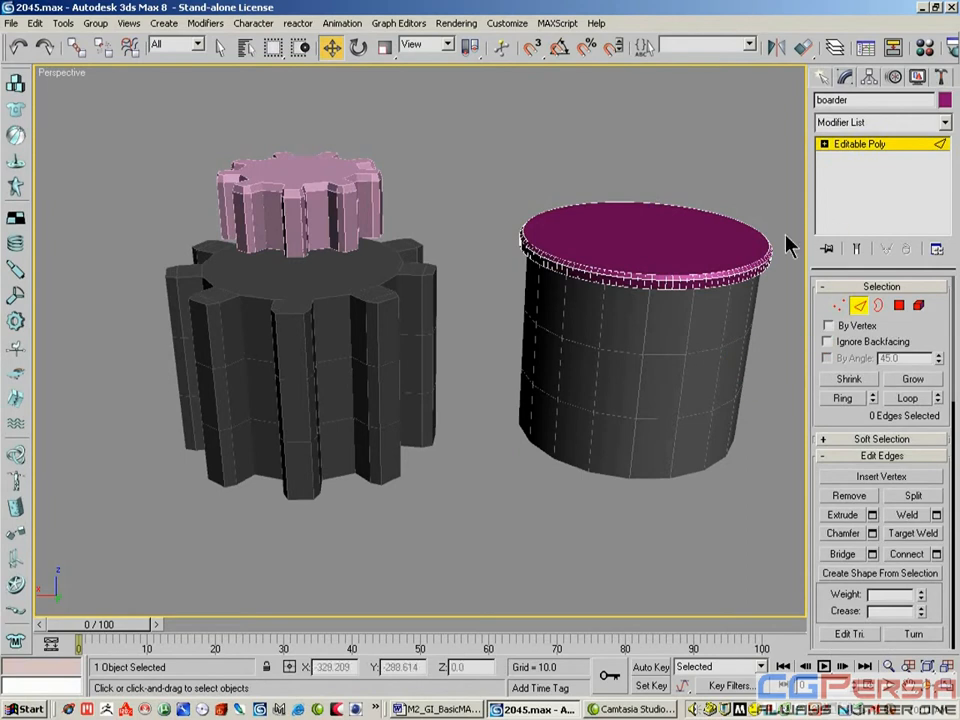
{"action": "left_click", "coordinate": [222, 50]}
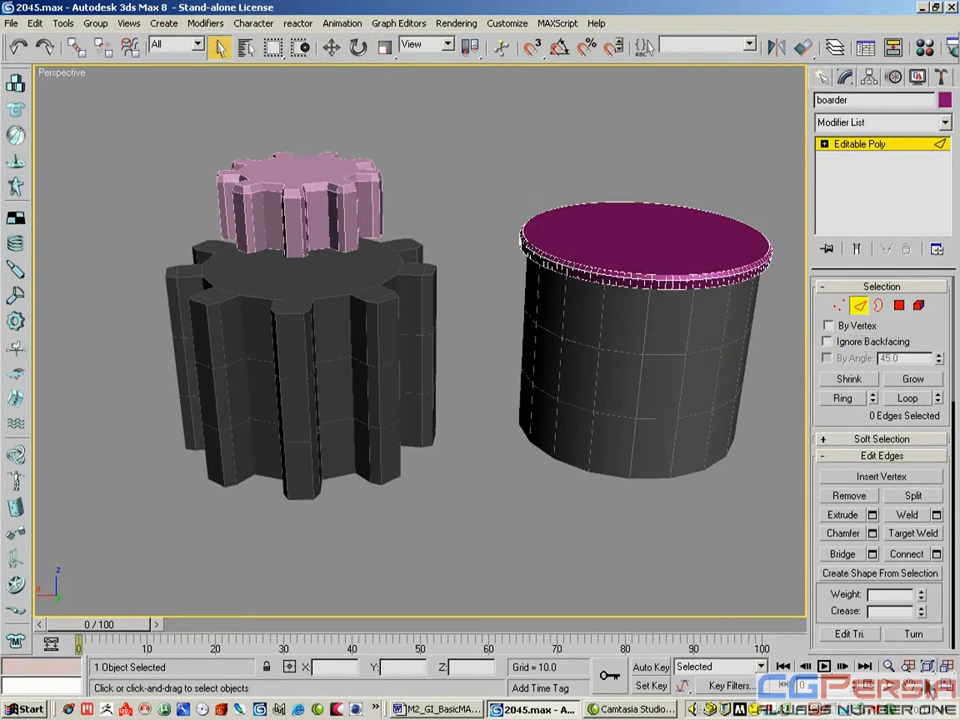
{"action": "left_click", "coordinate": [929, 686]}
{"action": "left_click_drag", "start_coordinate": [464, 426], "coordinate": [471, 400]}
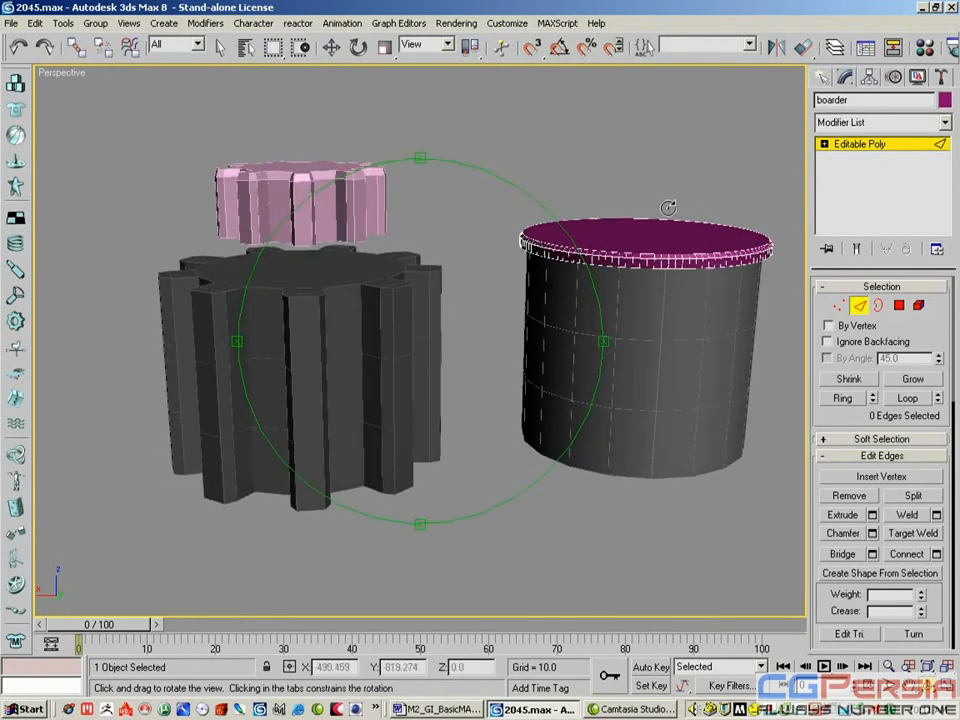
{"action": "right_click", "coordinate": [495, 192]}
{"action": "left_click", "coordinate": [860, 306]}
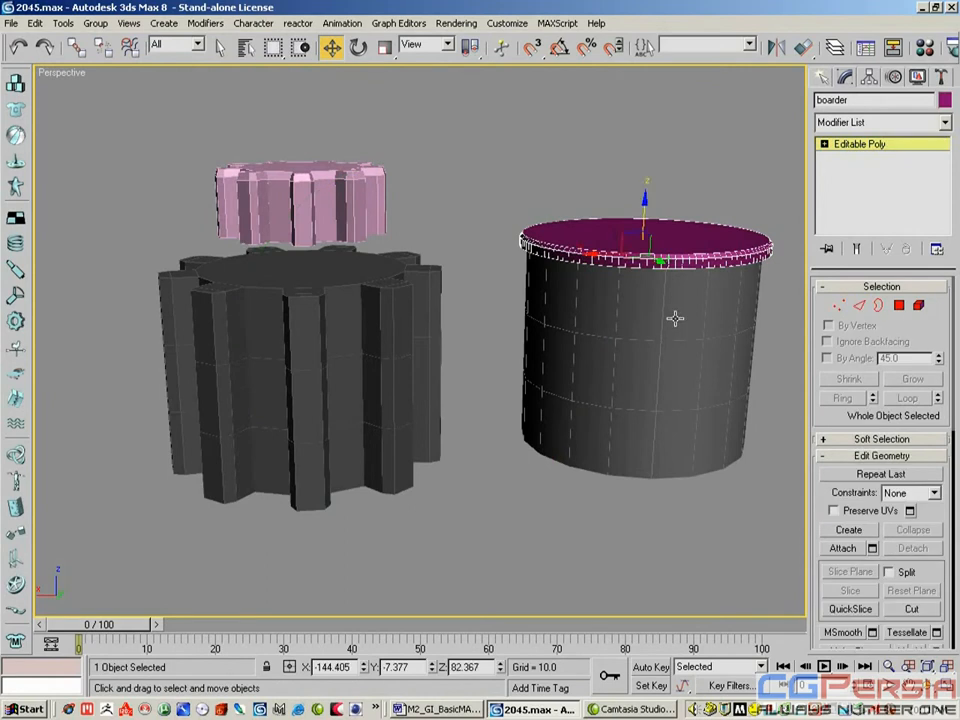
Step: Select the upper horizontal edge loop around the side of the cylinder beneath the lid
{"action": "left_click", "coordinate": [675, 319]}
{"action": "left_click", "coordinate": [859, 305]}
{"action": "left_click", "coordinate": [718, 336]}
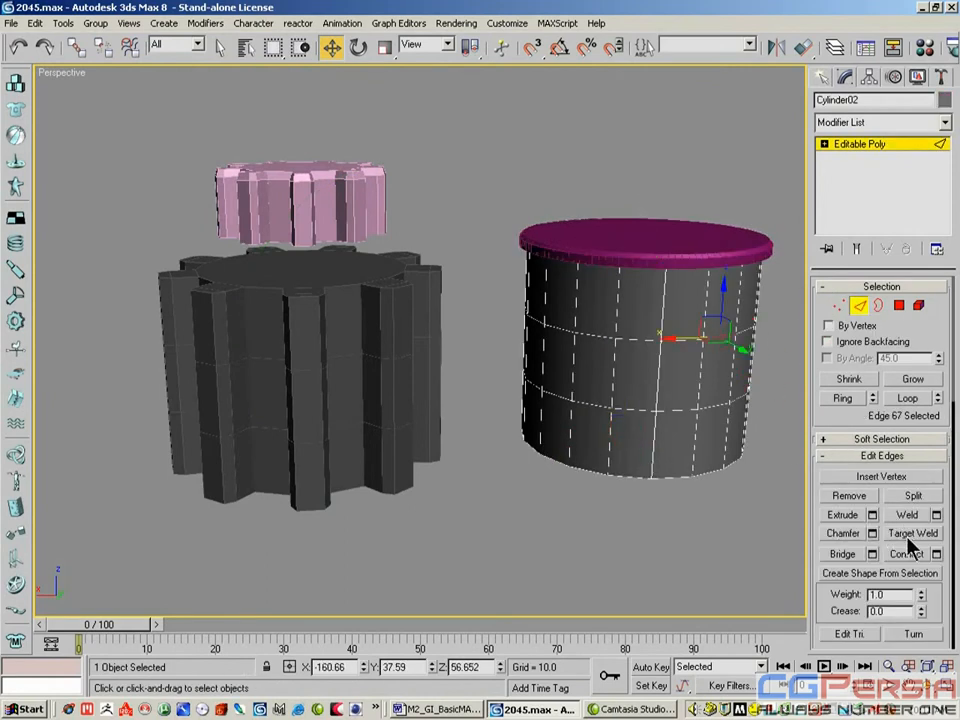
{"action": "left_click", "coordinate": [907, 399]}
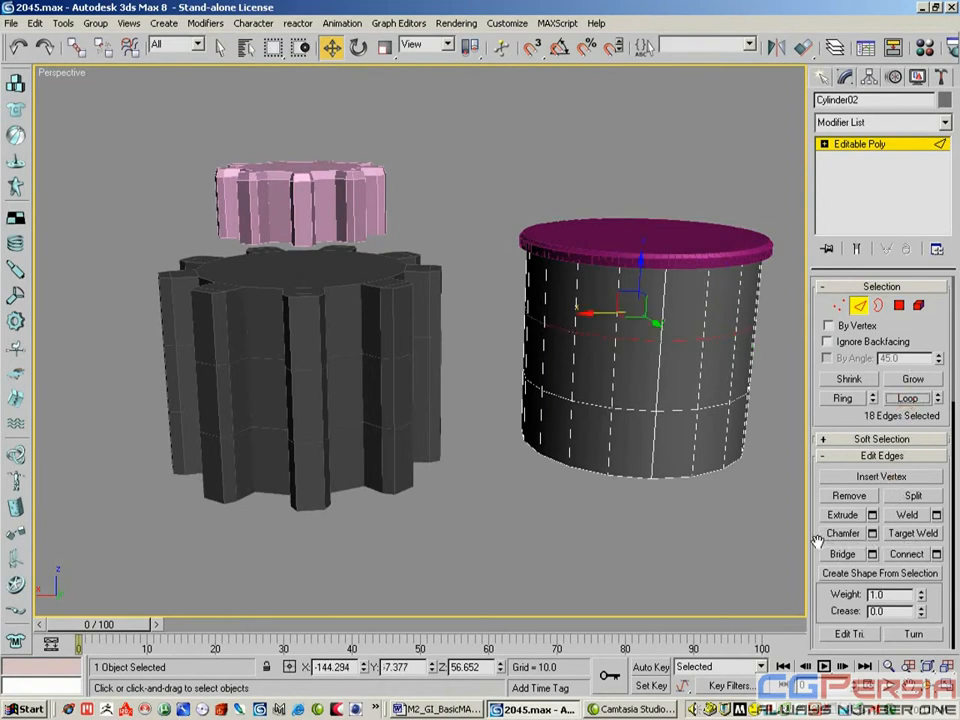
Step: Create a smooth shape from the cylinder's selected edge loop
{"action": "left_click", "coordinate": [880, 573]}
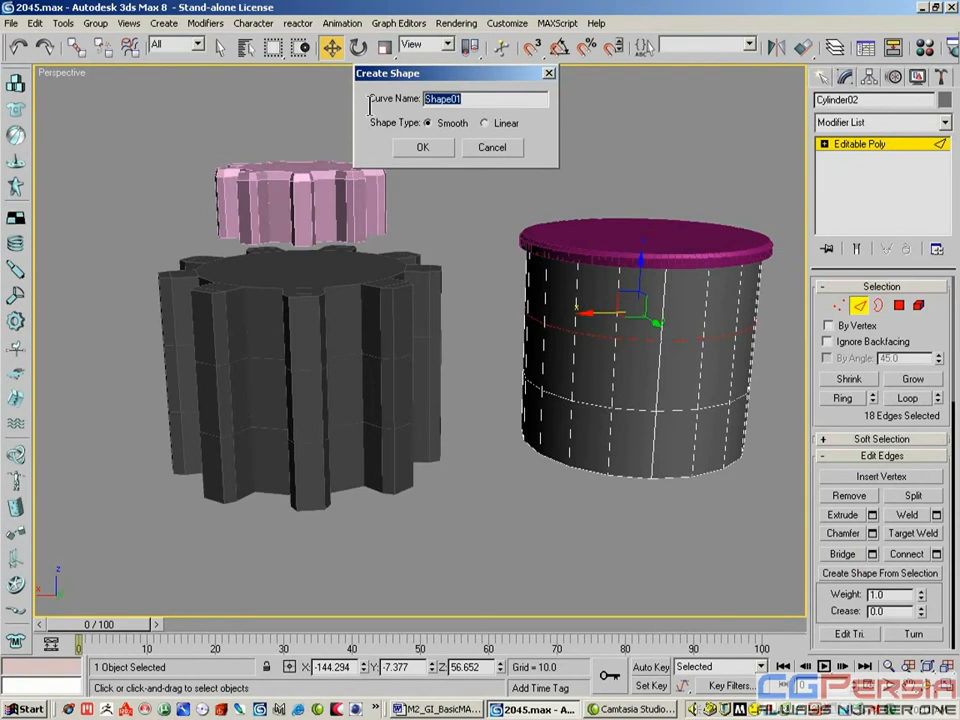
{"action": "type", "text": "("}
{"action": "left_click", "coordinate": [428, 148]}
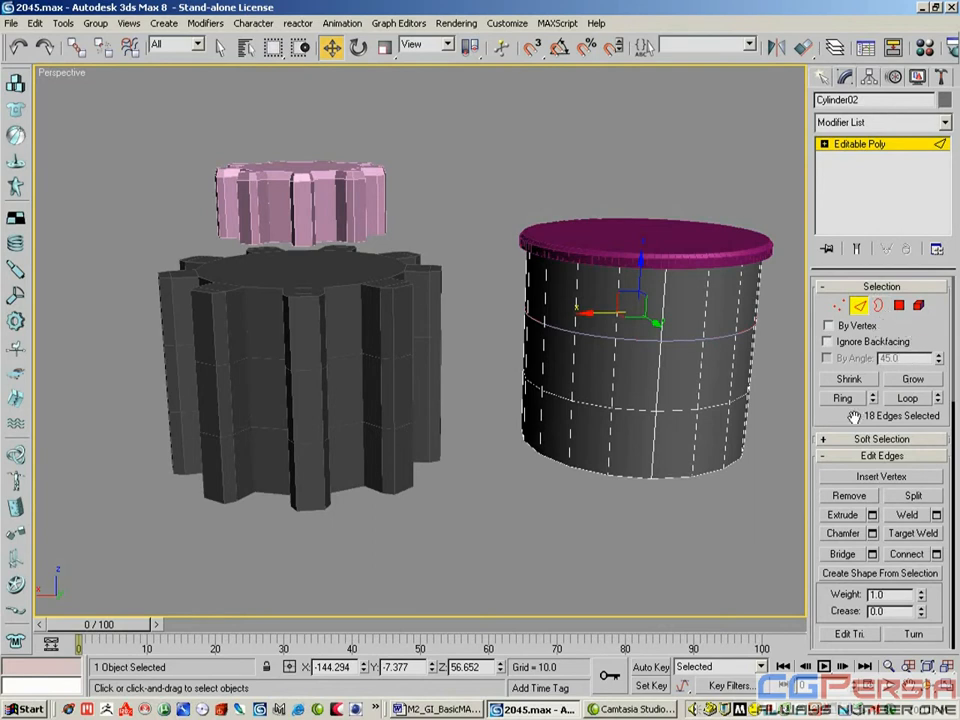
Step: Create a thin, tall cylinder between the large gear and the lidded cylinder, with radius about 2.8 and height about 151
{"action": "left_click", "coordinate": [823, 79]}
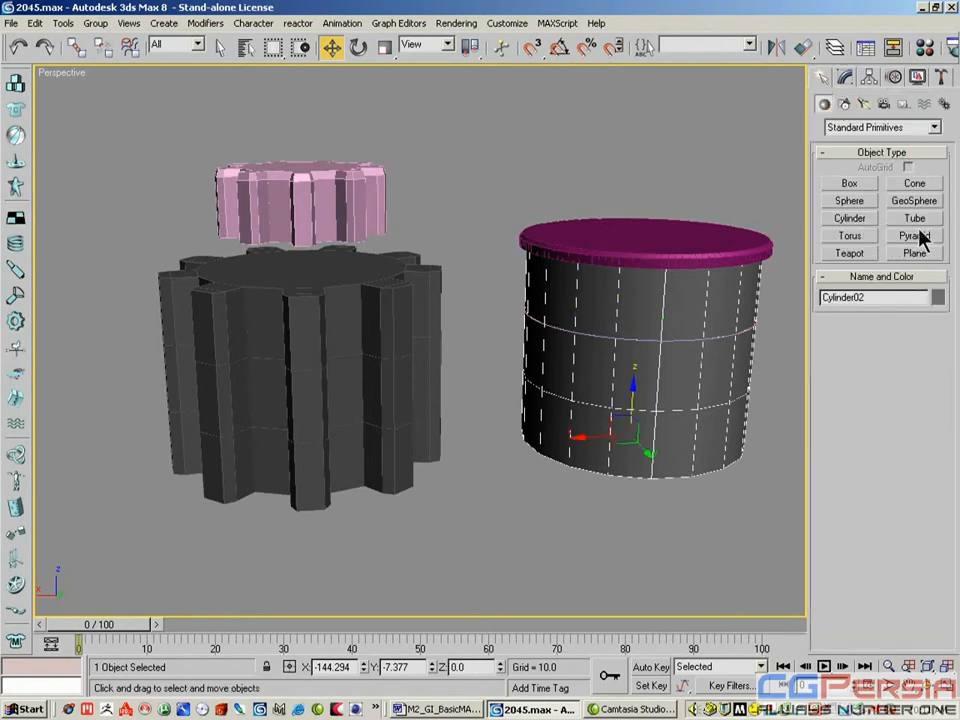
{"action": "left_click", "coordinate": [848, 220]}
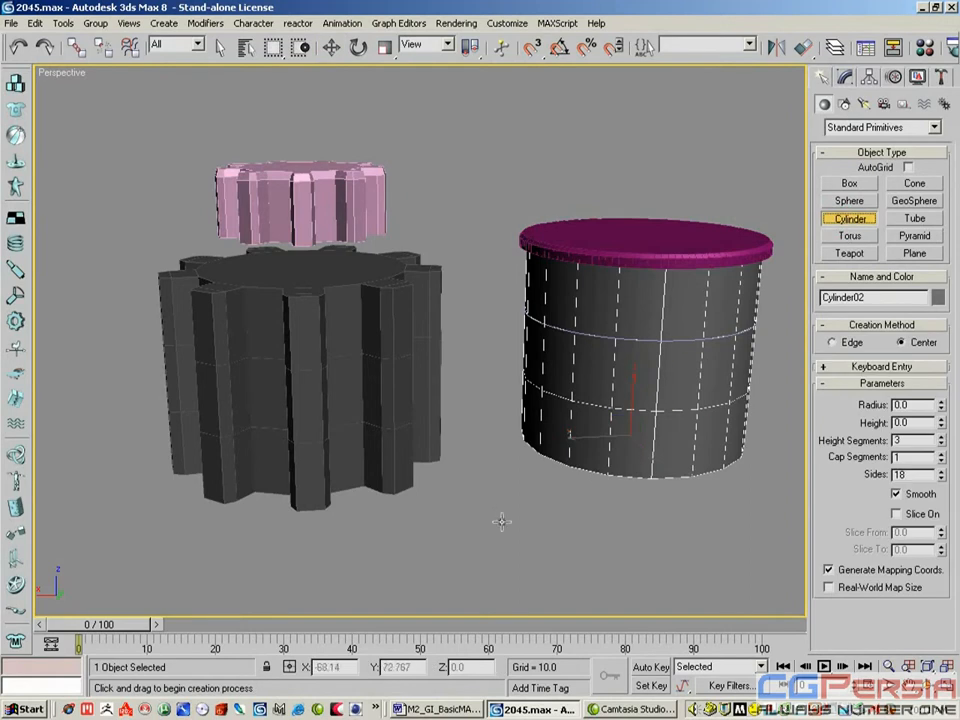
{"action": "left_click_drag", "start_coordinate": [514, 476], "coordinate": [502, 470]}
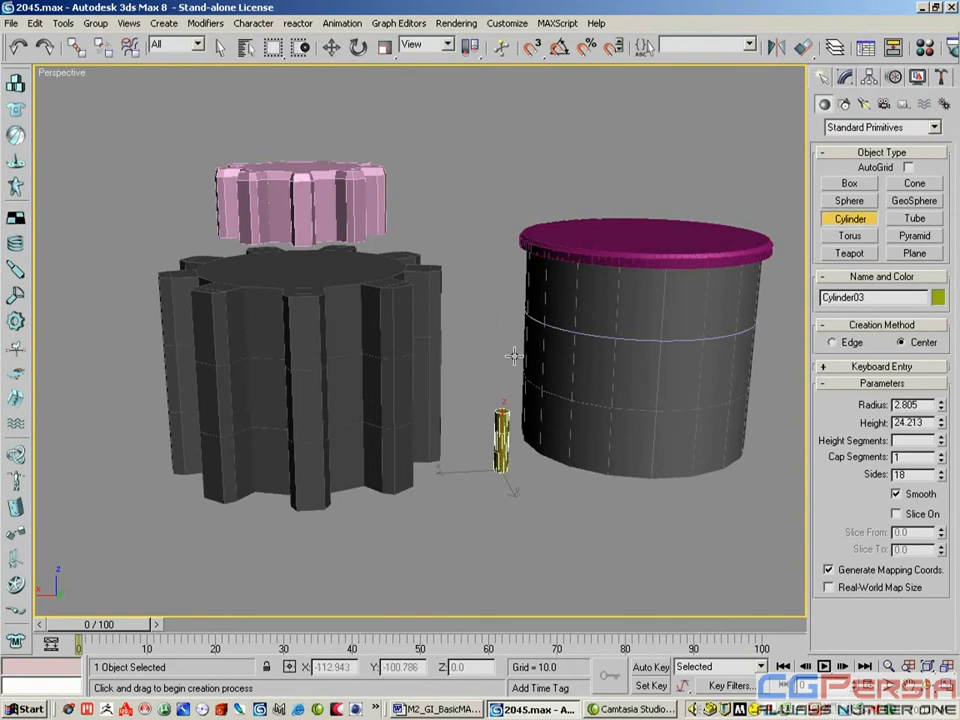
{"action": "left_click", "coordinate": [524, 96]}
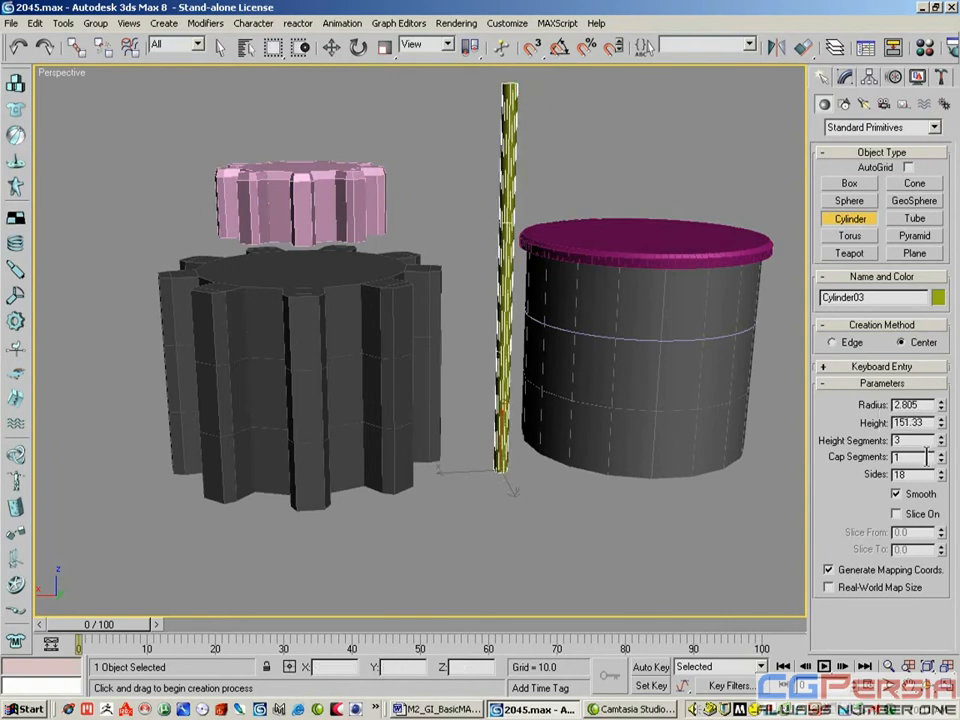
Step: Set the thin cylinder to 106 height segments and 5 sides
{"action": "left_click_drag", "start_coordinate": [942, 442], "coordinate": [937, 330]}
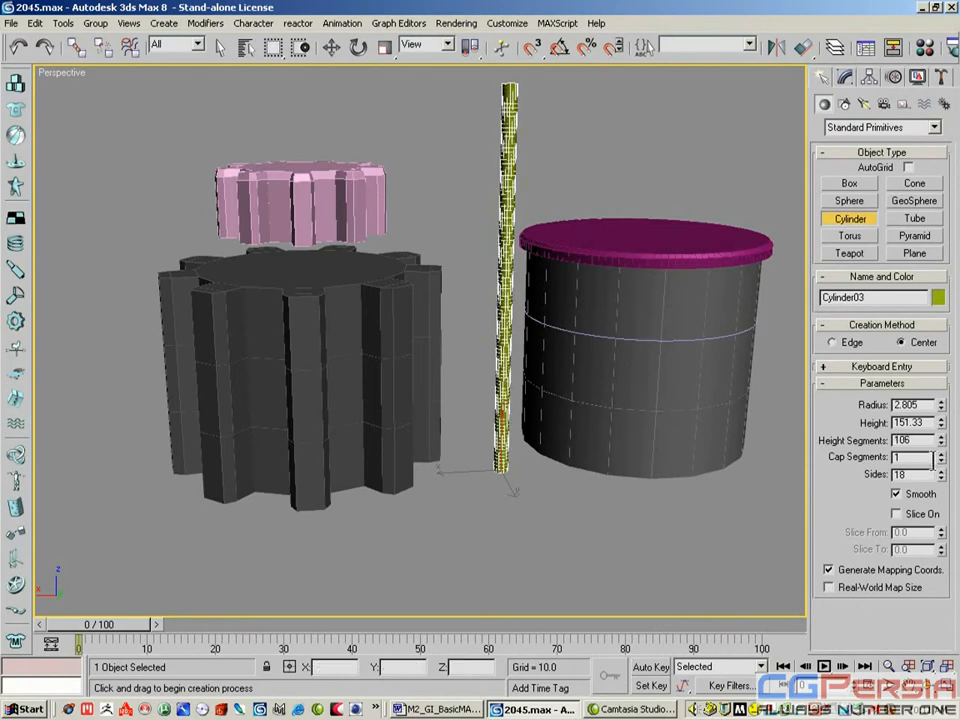
{"action": "double_click", "coordinate": [910, 474]}
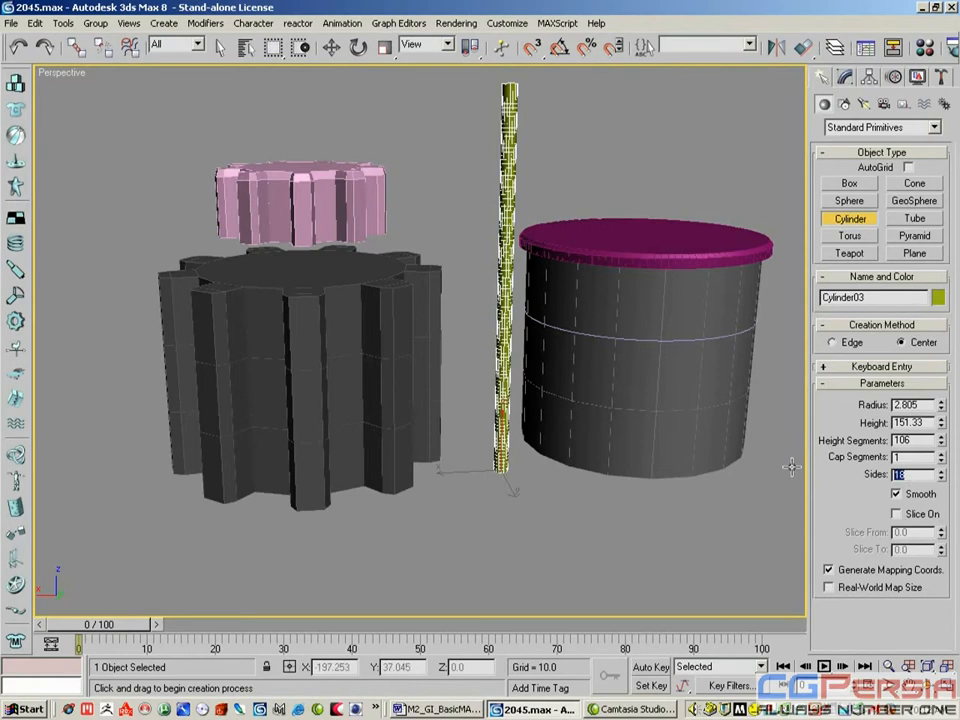
{"action": "type", "text": "5"}
{"action": "key", "text": "Return"}
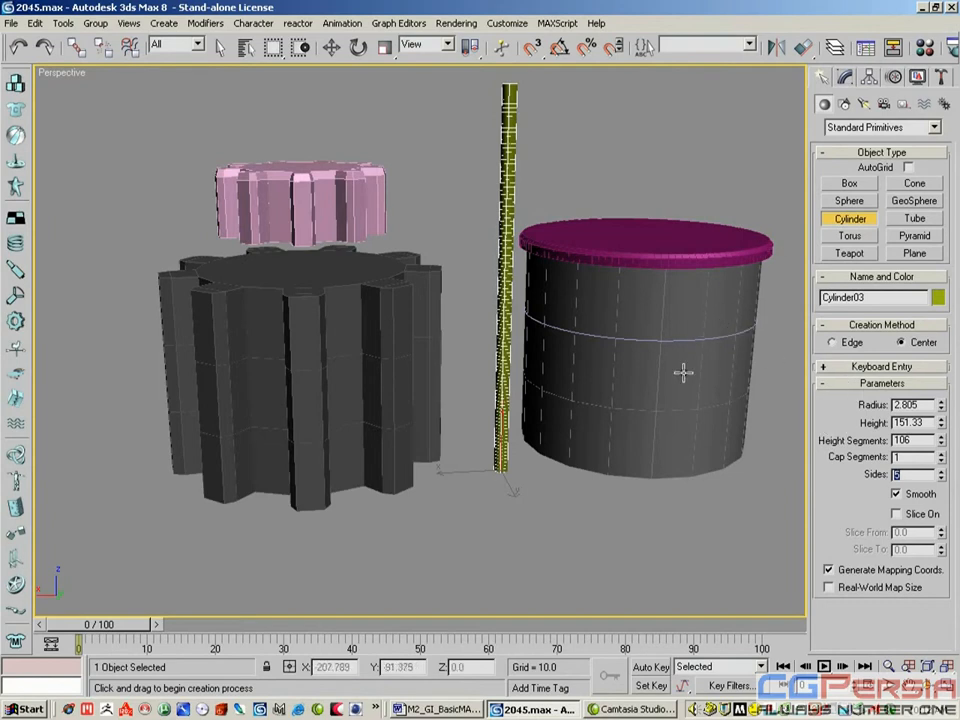
Step: Apply a PathDeform (WSM) modifier to the thin cylinder, pick trim path as its path, and move the cylinder to the path
{"action": "left_click", "coordinate": [331, 47]}
{"action": "left_click", "coordinate": [655, 342]}
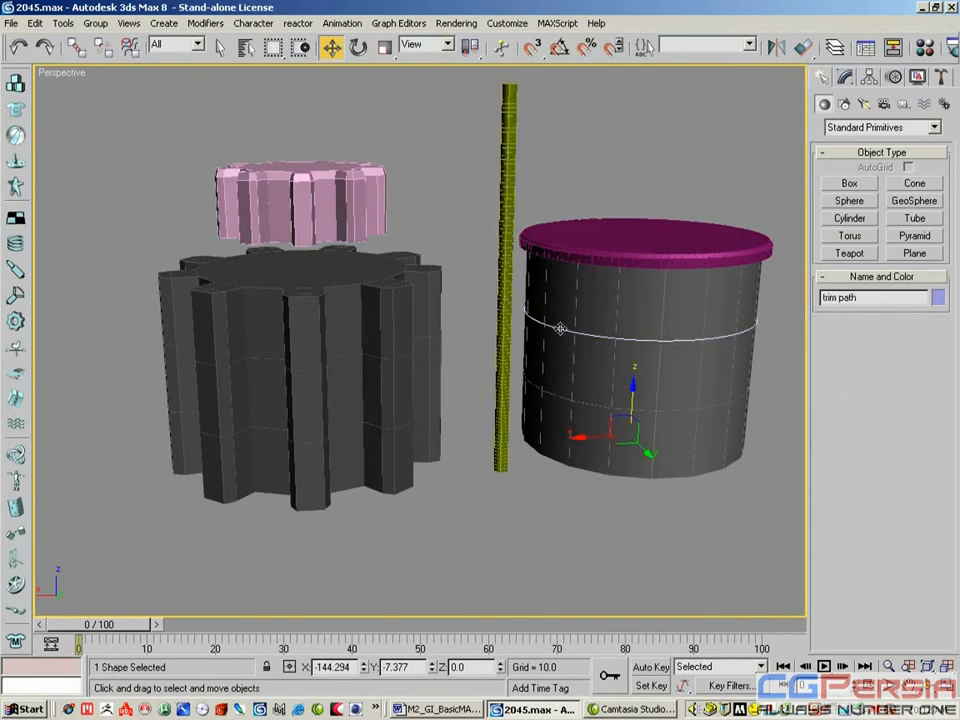
{"action": "left_click", "coordinate": [508, 282]}
{"action": "left_click", "coordinate": [846, 78]}
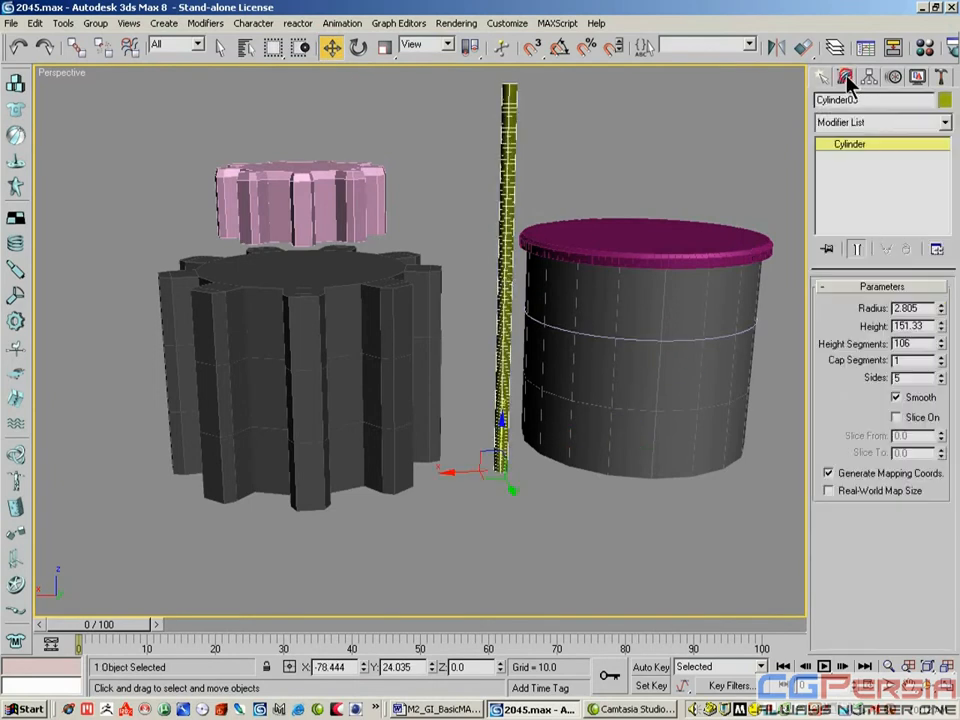
{"action": "left_click", "coordinate": [945, 127]}
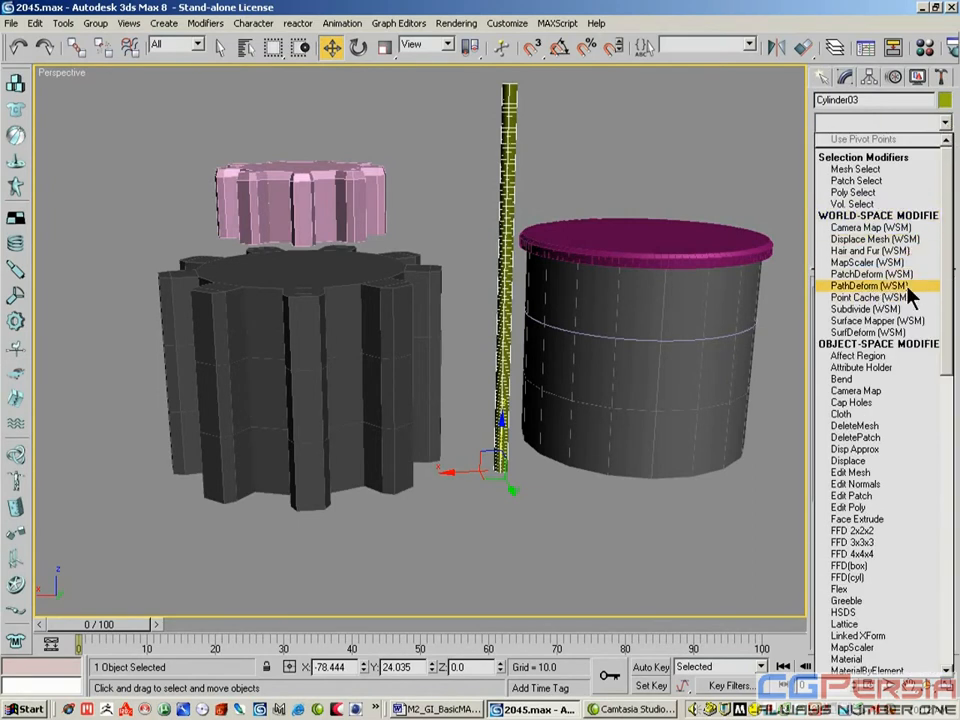
{"action": "left_click", "coordinate": [868, 286]}
{"action": "left_click", "coordinate": [881, 332]}
{"action": "left_click", "coordinate": [714, 336]}
{"action": "left_click", "coordinate": [881, 426]}
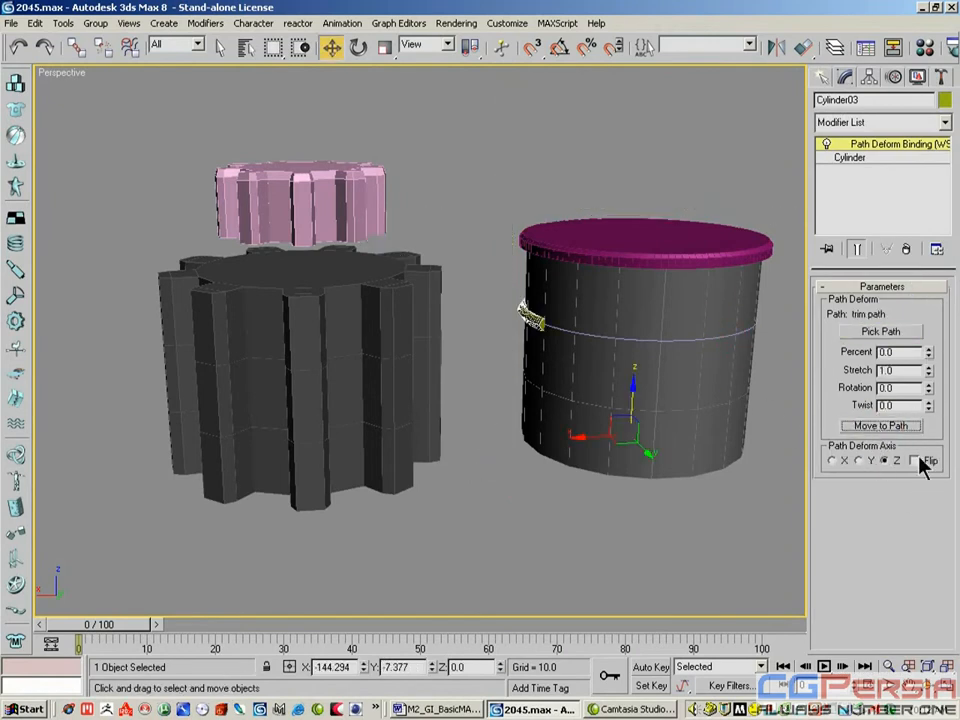
Step: Set the path deform percent to 29.5 and stretch to 2.031 so the trim closes into a full ring around the lidded cylinder
{"action": "left_click", "coordinate": [927, 686]}
{"action": "left_click_drag", "start_coordinate": [628, 375], "coordinate": [579, 379]}
{"action": "left_click_drag", "start_coordinate": [929, 354], "coordinate": [912, 300]}
{"action": "left_click_drag", "start_coordinate": [928, 373], "coordinate": [906, 306]}
{"action": "left_click_drag", "start_coordinate": [510, 330], "coordinate": [221, 326]}
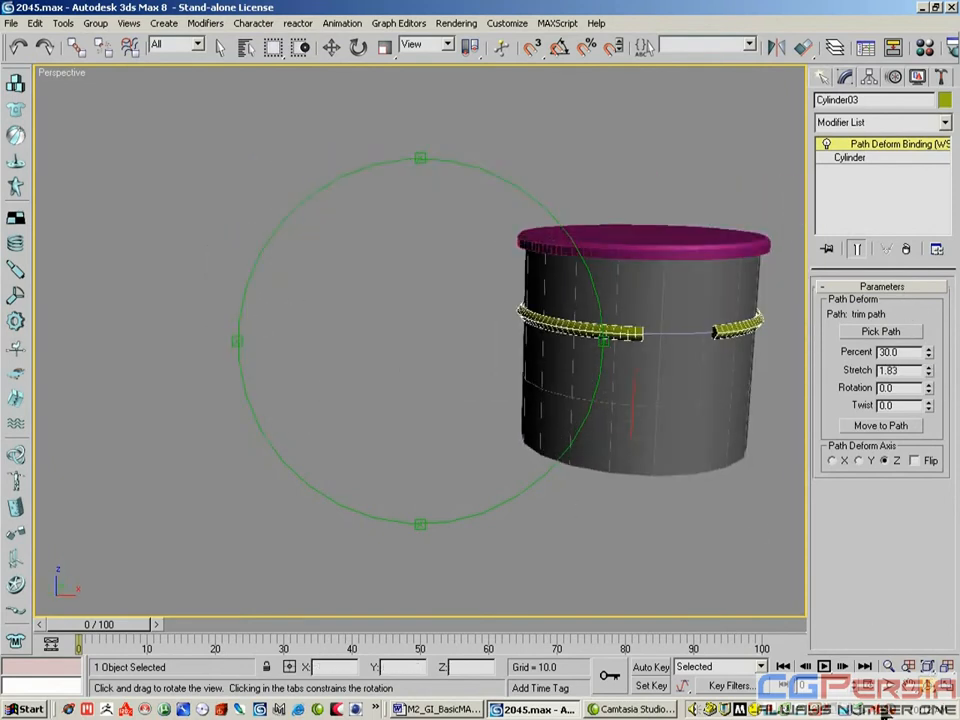
{"action": "middle_click_drag", "start_coordinate": [480, 405], "coordinate": [173, 400]}
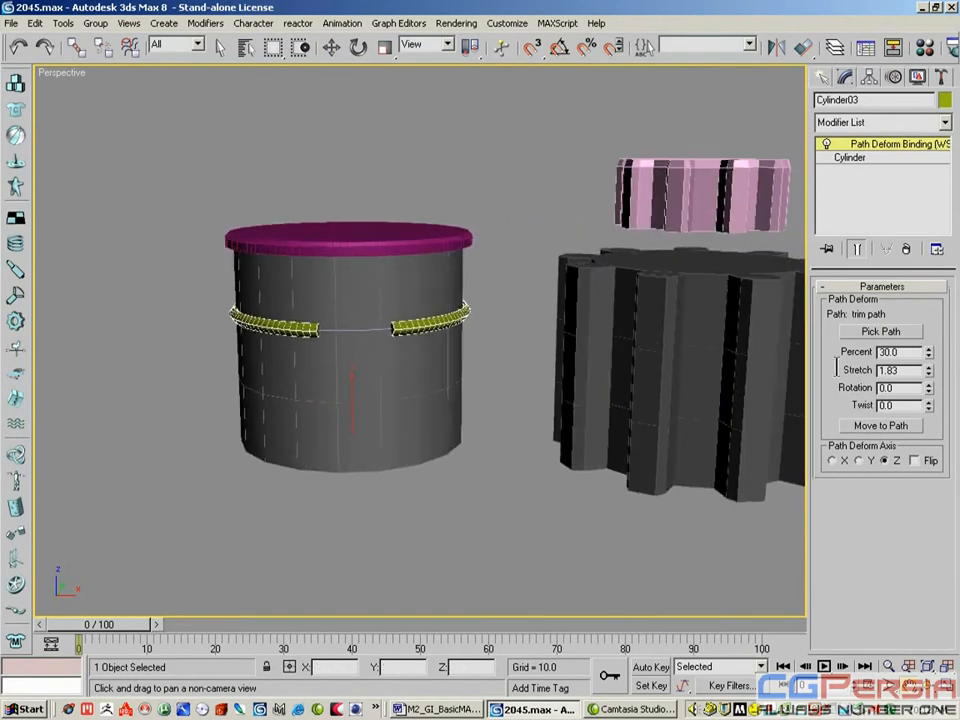
{"action": "left_click", "coordinate": [930, 352]}
{"action": "left_click_drag", "start_coordinate": [930, 352], "coordinate": [930, 358]}
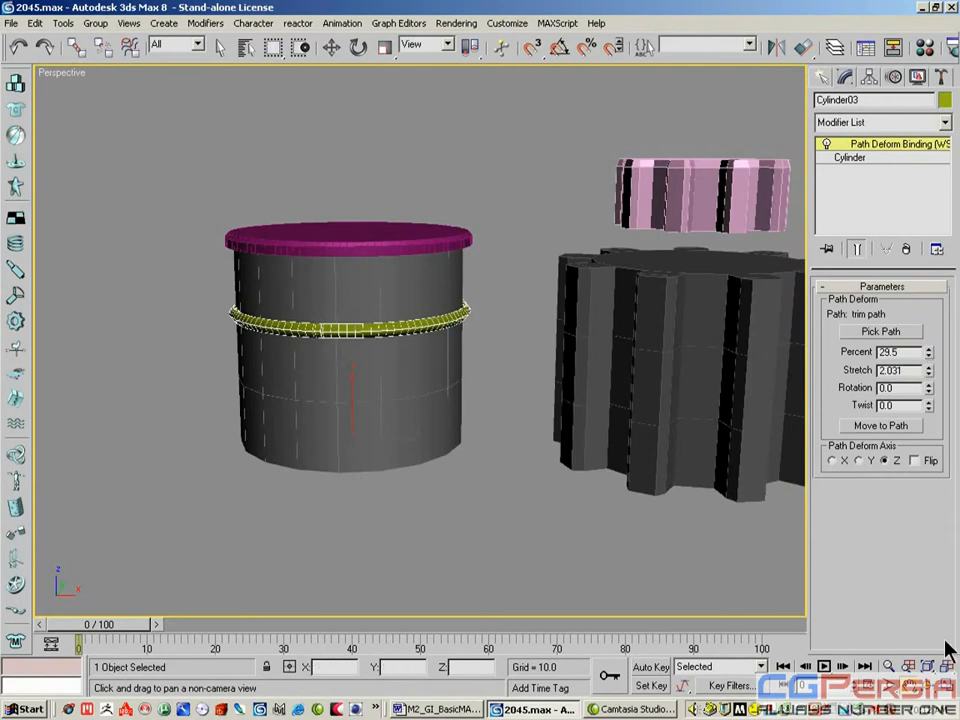
Step: Examine the trim ring around the lidded cylinder from several angles, and deselect it
{"action": "left_click", "coordinate": [930, 688]}
{"action": "left_click_drag", "start_coordinate": [346, 402], "coordinate": [399, 405]}
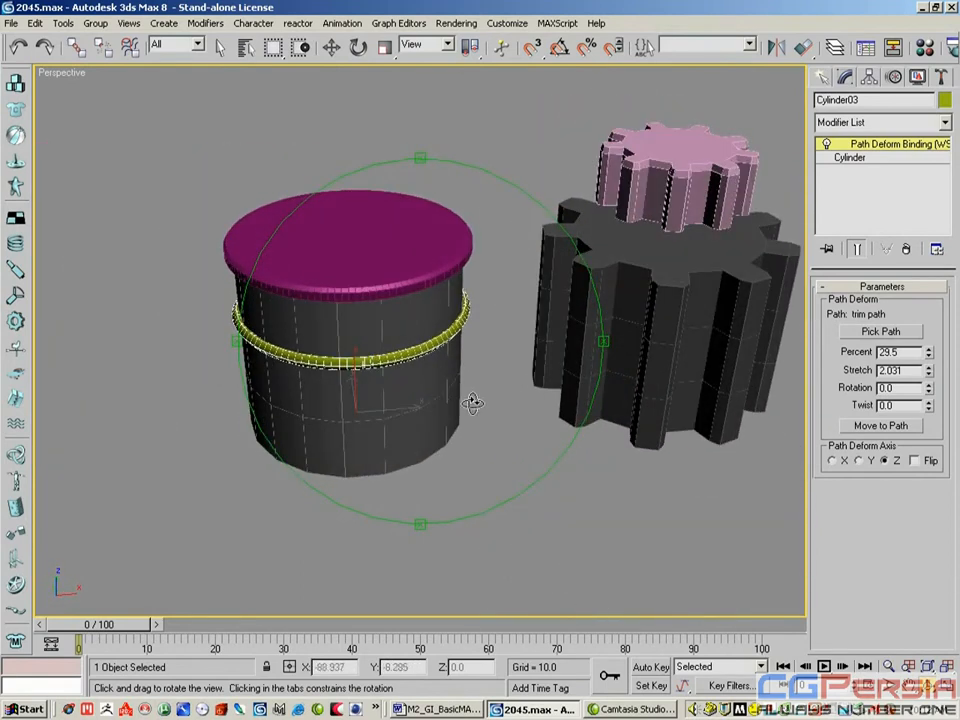
{"action": "mouse_move", "coordinate": [456, 392]}
{"action": "left_mouse_down"}
{"action": "mouse_move", "coordinate": [446, 381]}
{"action": "mouse_move", "coordinate": [440, 388]}
{"action": "left_mouse_up"}
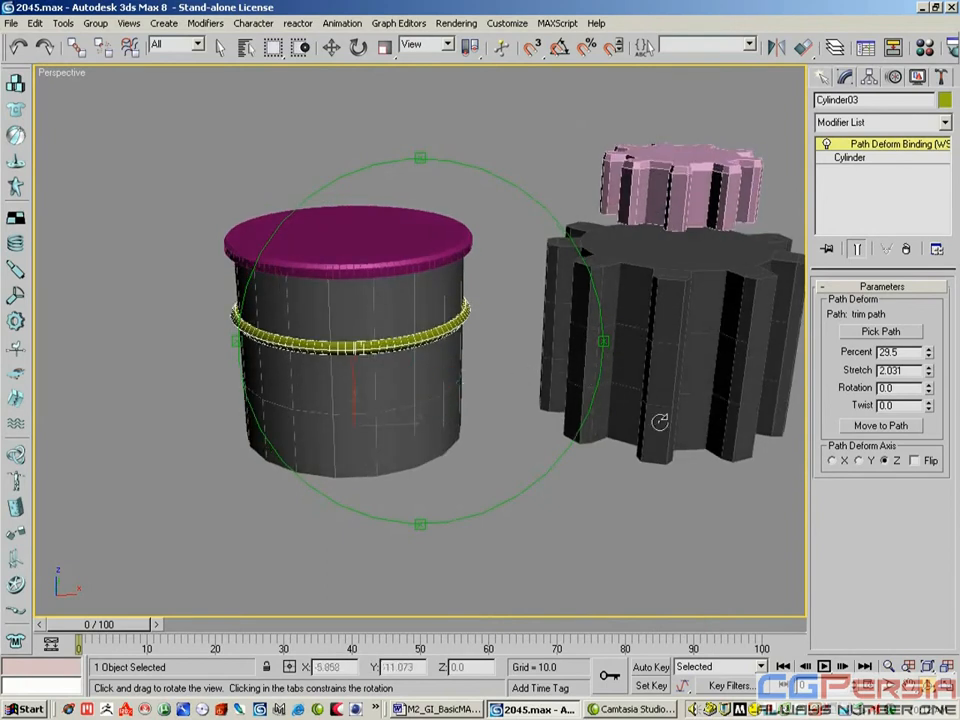
{"action": "left_click", "coordinate": [909, 685]}
{"action": "left_click_drag", "start_coordinate": [580, 407], "coordinate": [463, 419]}
{"action": "left_click", "coordinate": [332, 47]}
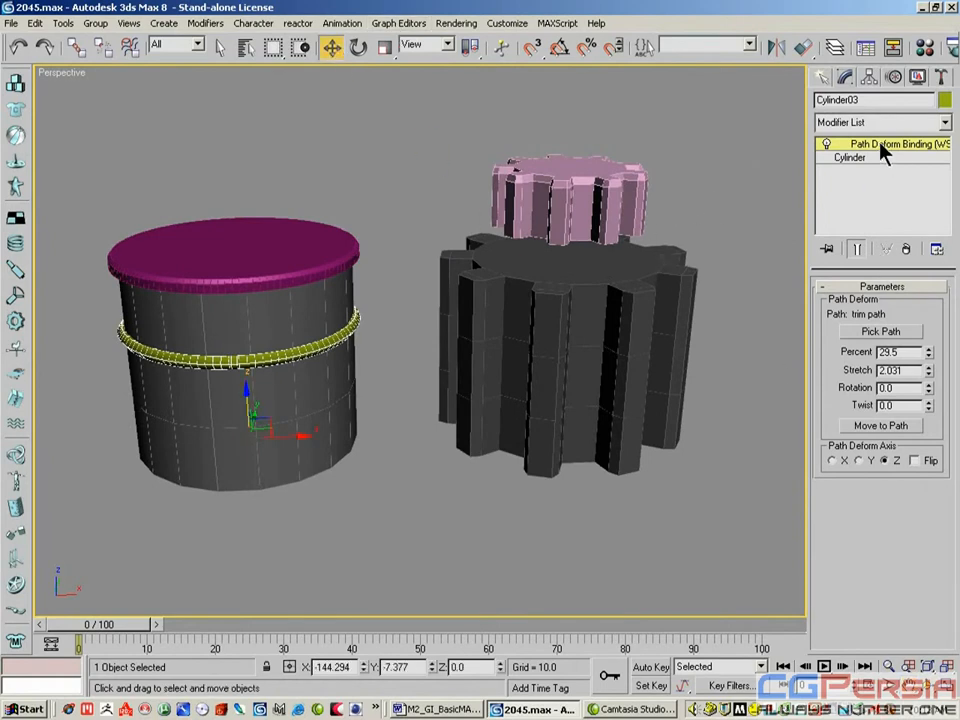
{"action": "left_click", "coordinate": [842, 149]}
{"action": "left_click", "coordinate": [696, 349]}
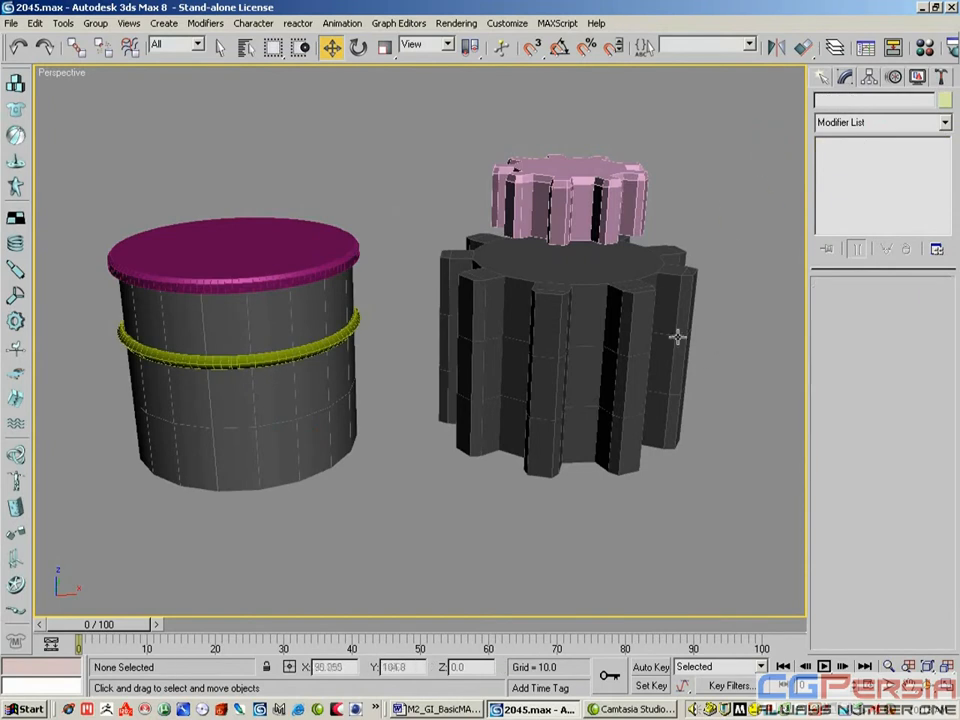
Step: Select the upper horizontal edge loop around the side of the large gear
{"action": "left_click", "coordinate": [665, 322]}
{"action": "left_click", "coordinate": [859, 305]}
{"action": "left_click", "coordinate": [632, 347]}
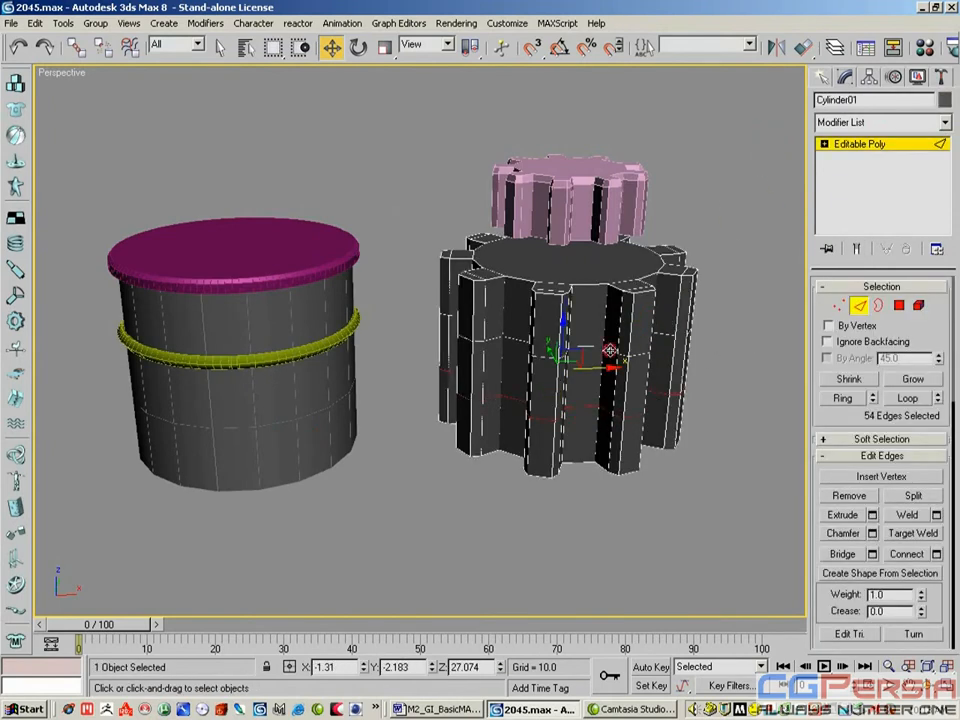
{"action": "left_click", "coordinate": [907, 398]}
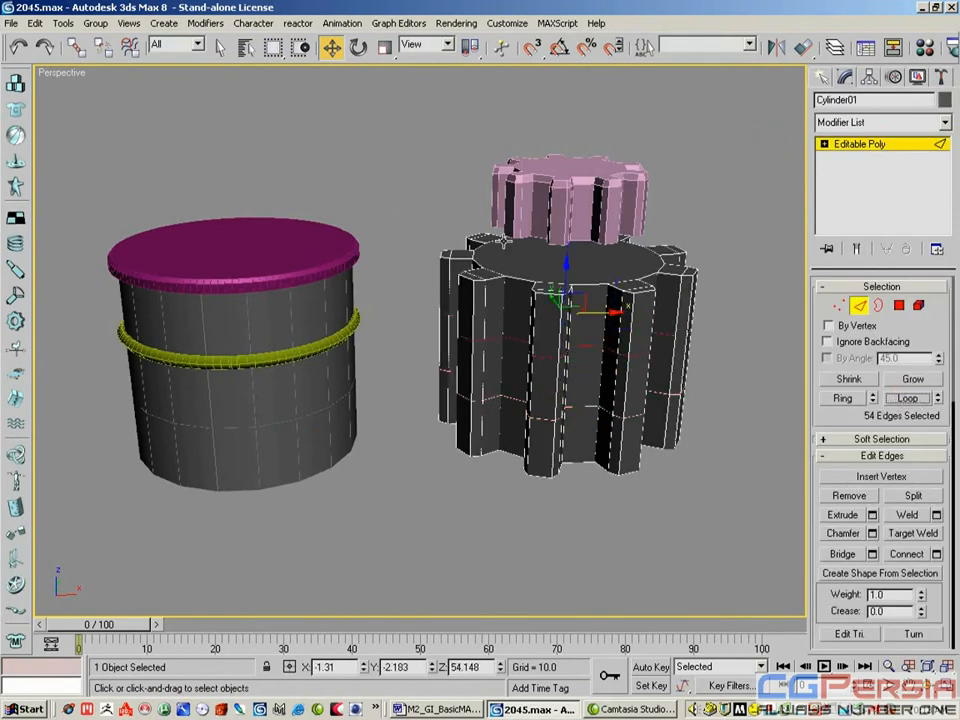
Step: Create a linear shape named gear template from the large gear's selected edge loop, and finish edge editing
{"action": "left_click", "coordinate": [852, 572]}
{"action": "left_click", "coordinate": [424, 148]}
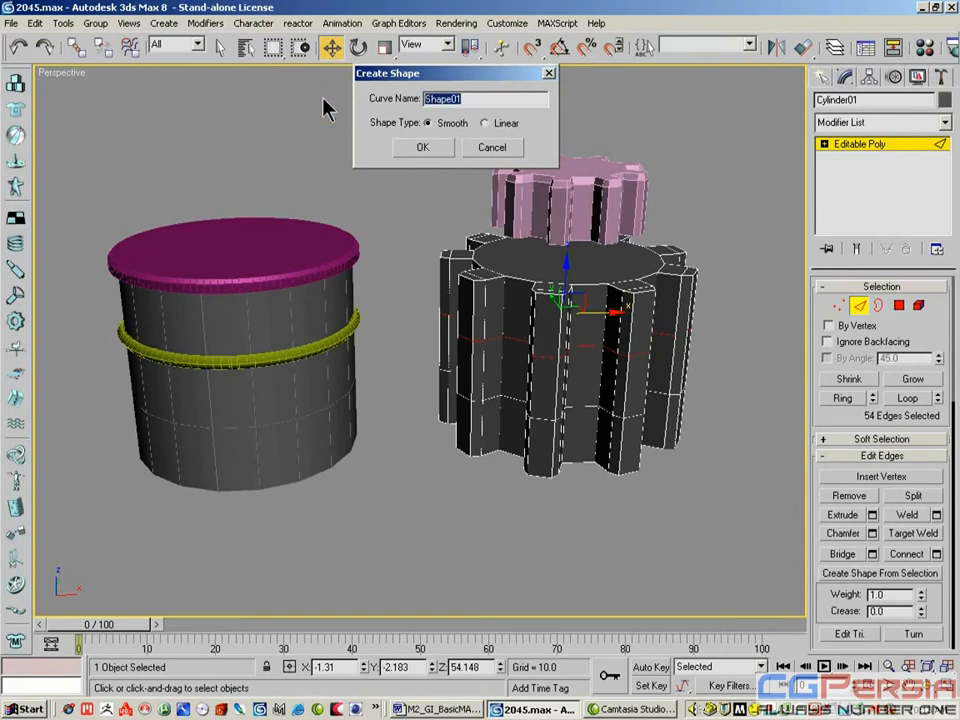
{"action": "type", "text": "gear template"}
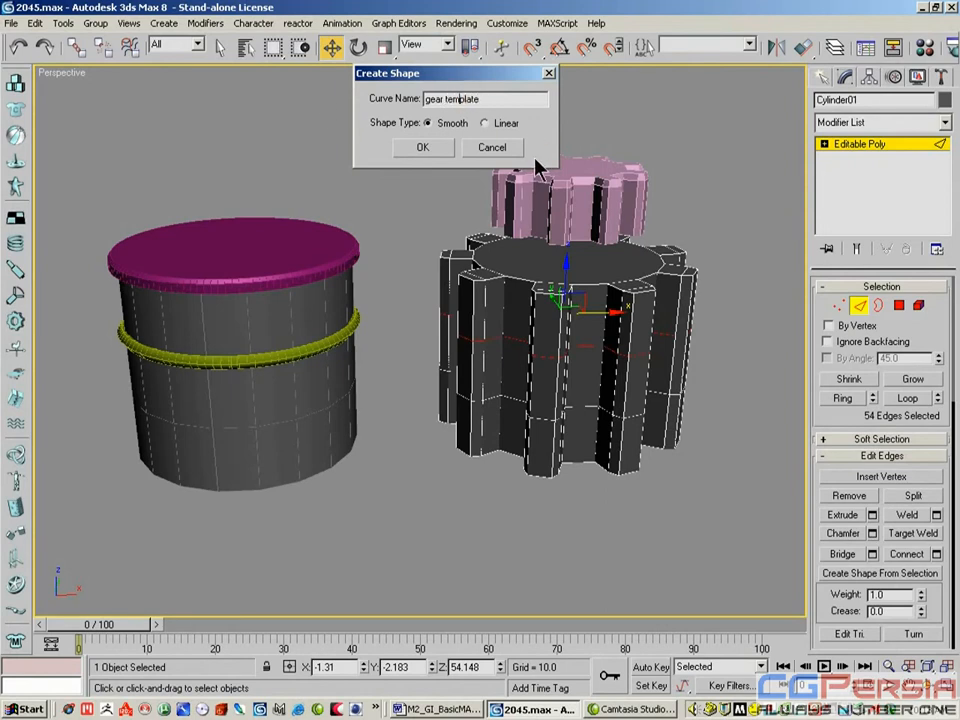
{"action": "left_click", "coordinate": [488, 124]}
{"action": "left_click", "coordinate": [432, 147]}
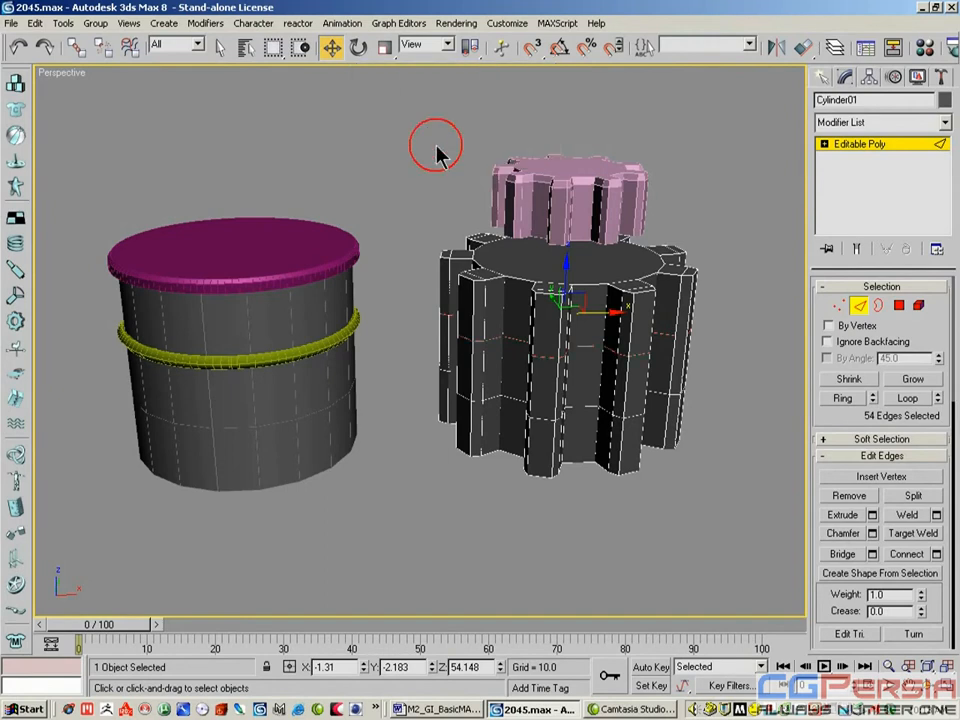
{"action": "left_click", "coordinate": [860, 305]}
Step: Select the gear template shape by name and move it about 85 units down, below the large gear
{"action": "left_click", "coordinate": [247, 50]}
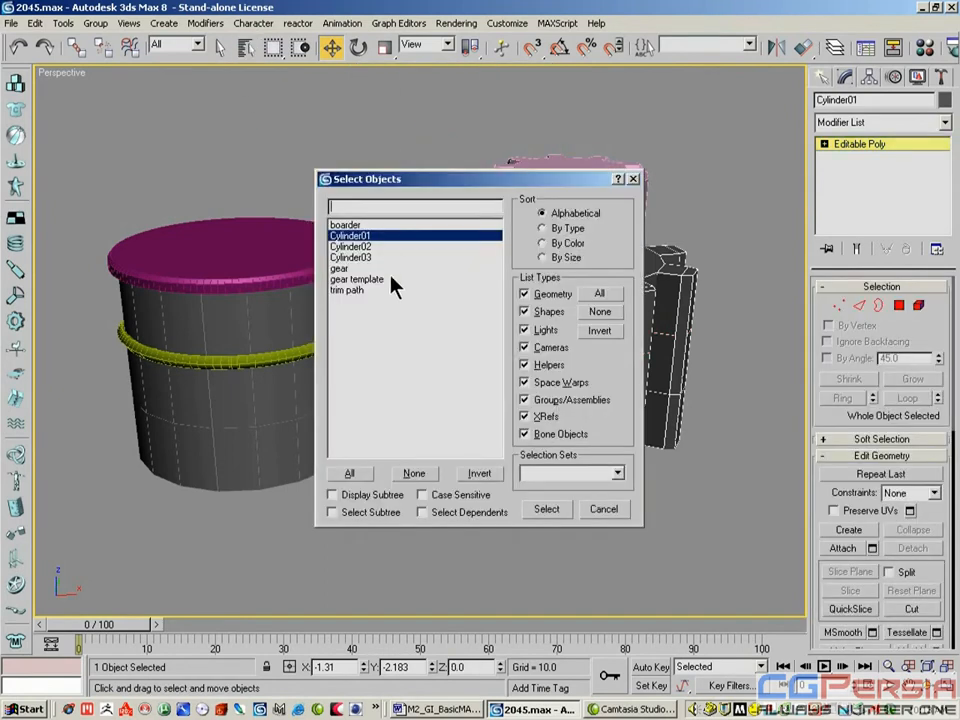
{"action": "double_click", "coordinate": [367, 280]}
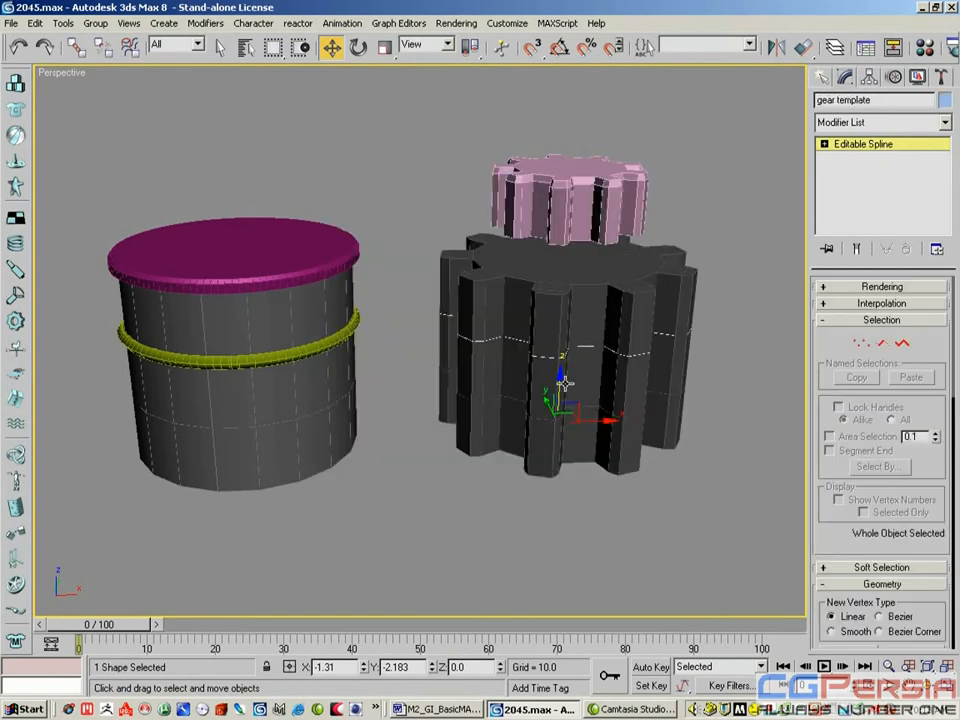
{"action": "left_click_drag", "start_coordinate": [560, 390], "coordinate": [560, 528]}
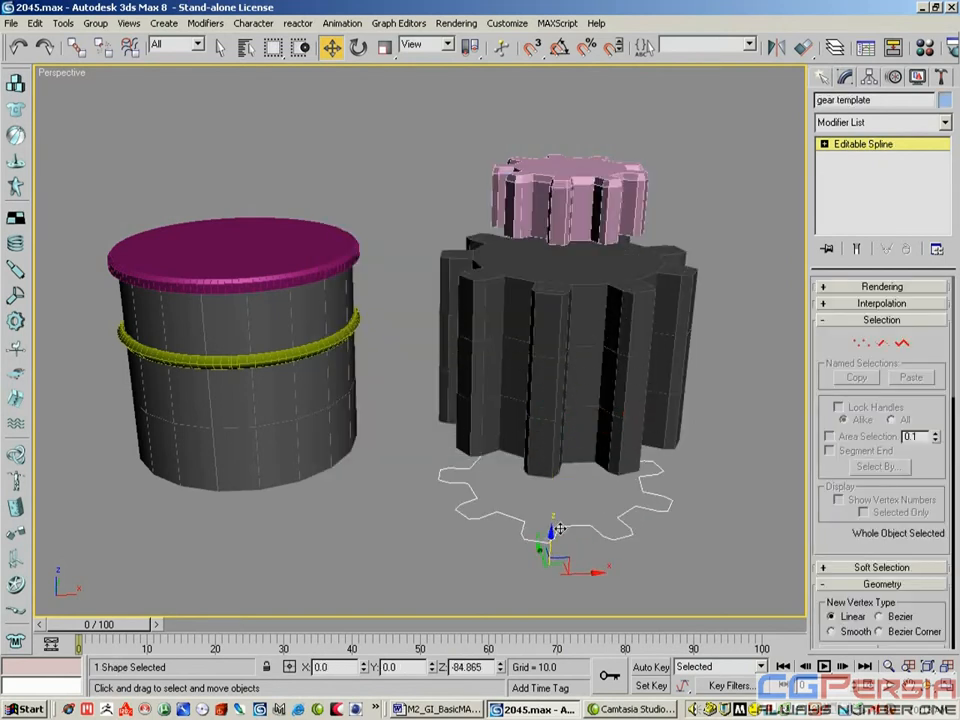
Step: Hide both gears and raise the gear template shape vertically
{"action": "left_click_drag", "start_coordinate": [457, 148], "coordinate": [643, 300]}
{"action": "right_click", "coordinate": [603, 285]}
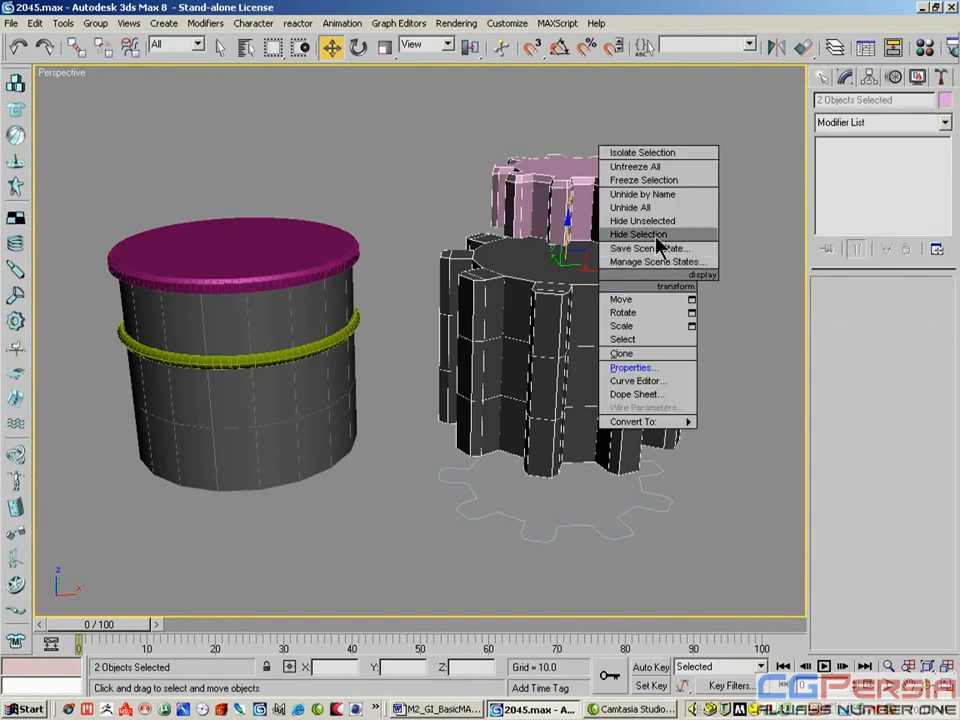
{"action": "left_click", "coordinate": [658, 234]}
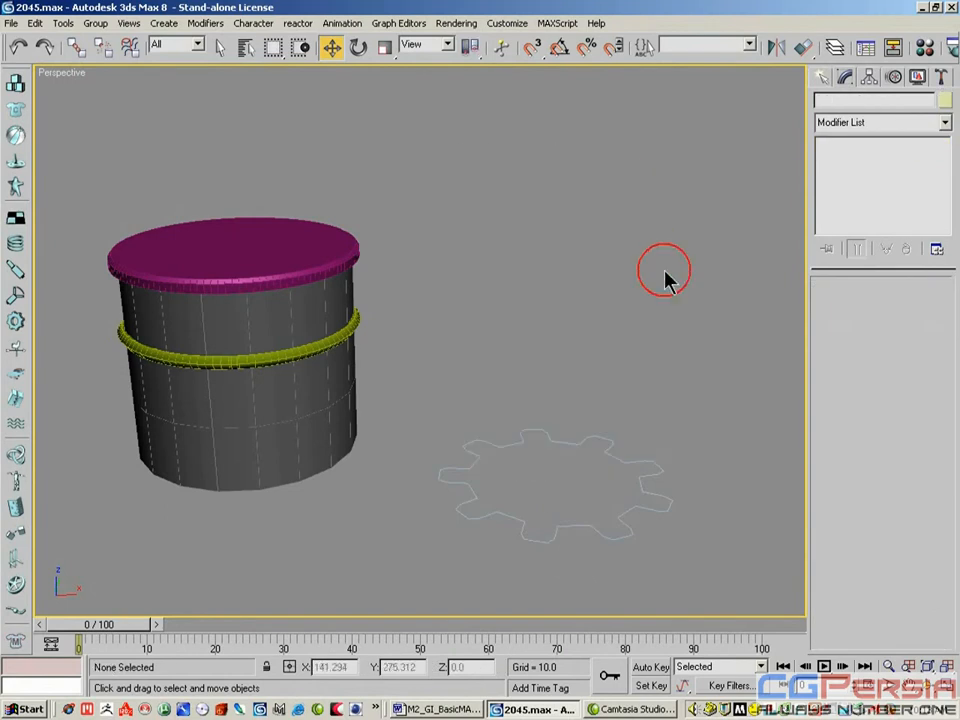
{"action": "left_click", "coordinate": [585, 428]}
{"action": "left_click_drag", "start_coordinate": [585, 428], "coordinate": [585, 352]}
Step: Try copying the gear template's spline about 44 units upward within the same shape, and undo the copy
{"action": "left_click", "coordinate": [901, 343]}
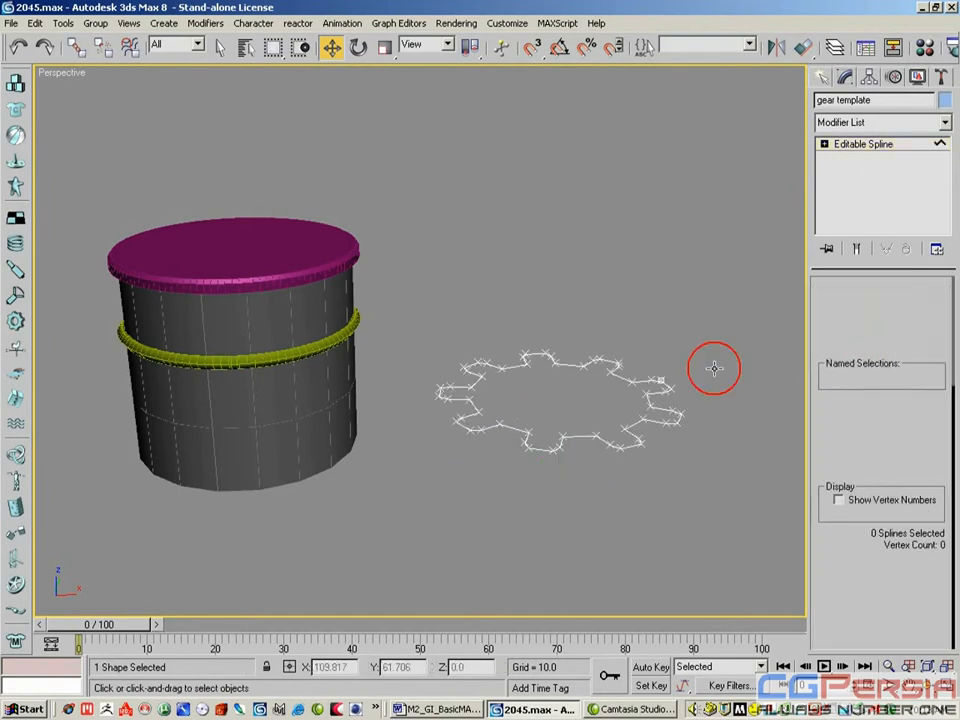
{"action": "left_click", "coordinate": [643, 383]}
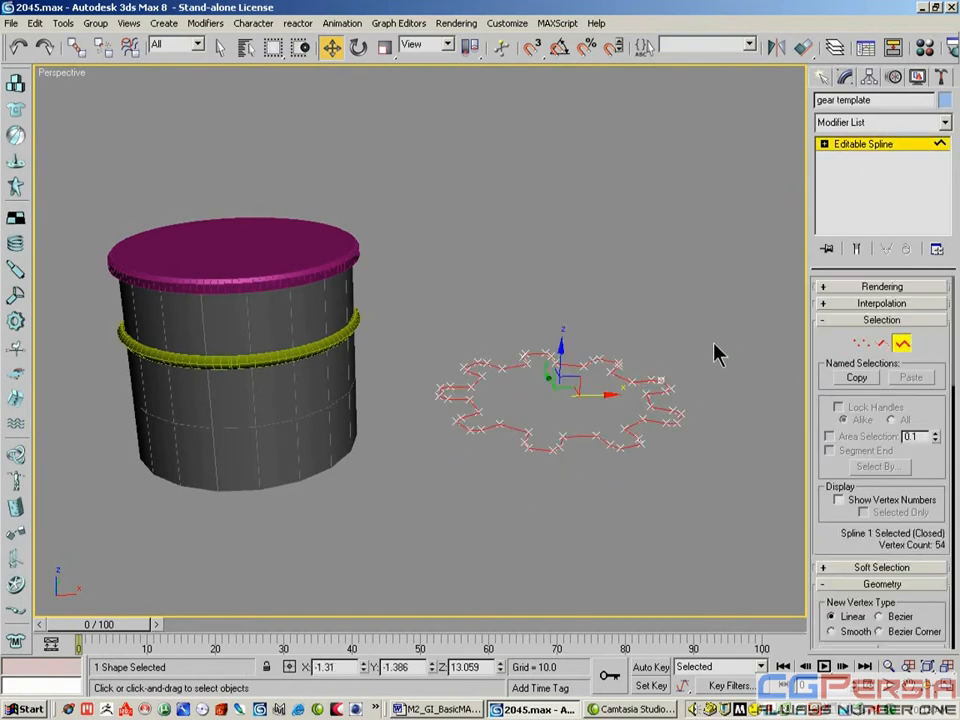
{"action": "left_click_drag", "start_coordinate": [559, 351], "coordinate": [561, 262], "text": "shift"}
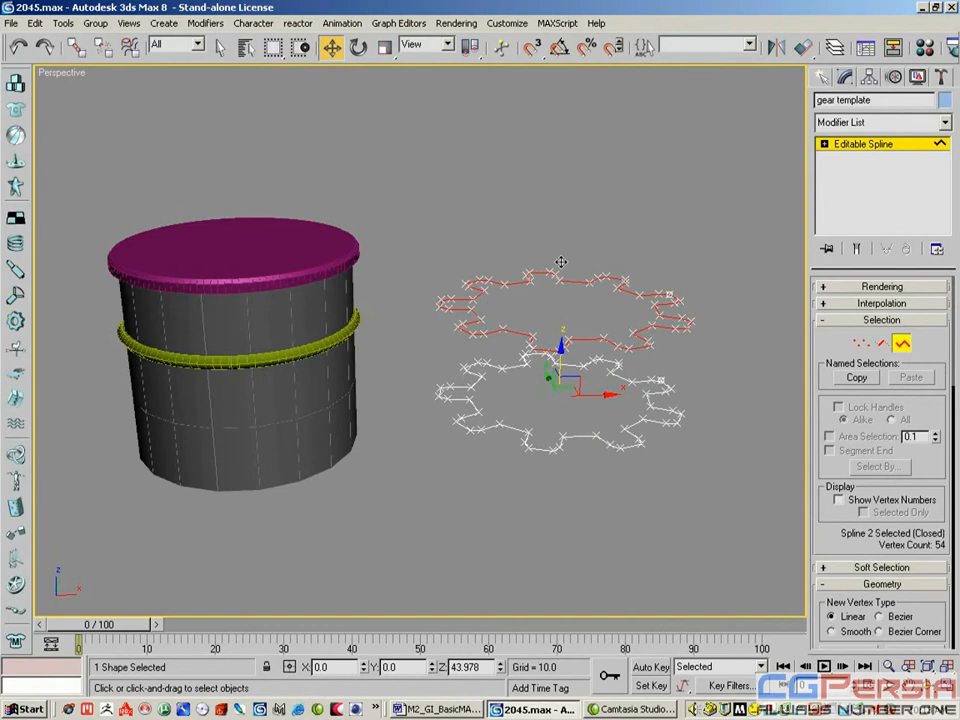
{"action": "left_click", "coordinate": [18, 47]}
Step: Try moving the vertices of the gear template's right half about 27 units along X, and undo the move
{"action": "key", "text": "ctrl+r"}
{"action": "left_click_drag", "start_coordinate": [495, 395], "coordinate": [497, 455]}
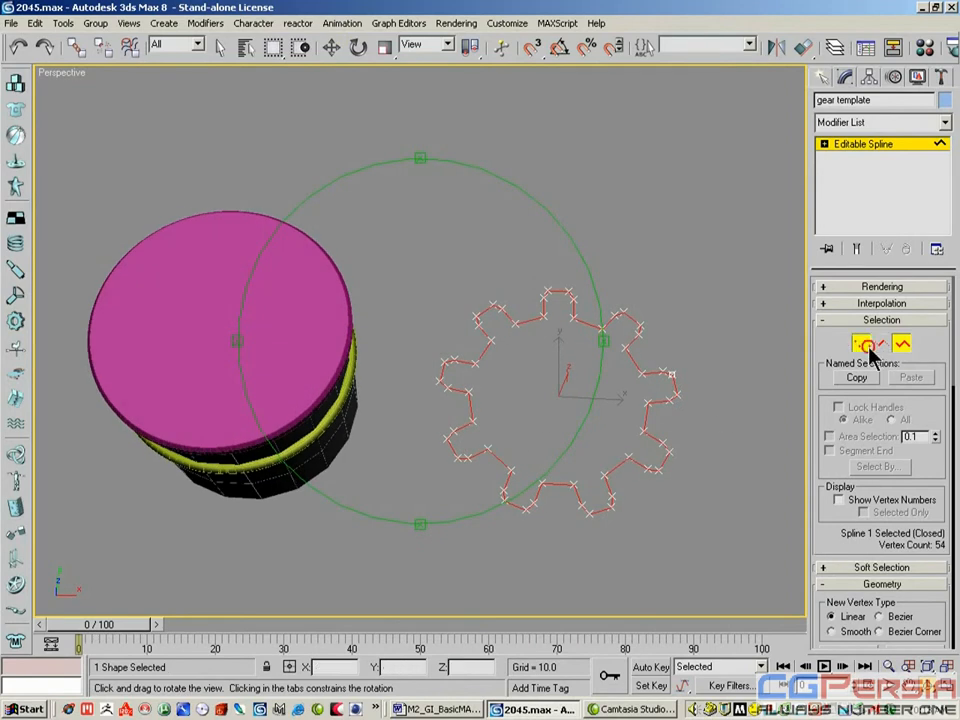
{"action": "left_click", "coordinate": [868, 344]}
{"action": "left_click_drag", "start_coordinate": [703, 280], "coordinate": [546, 561]}
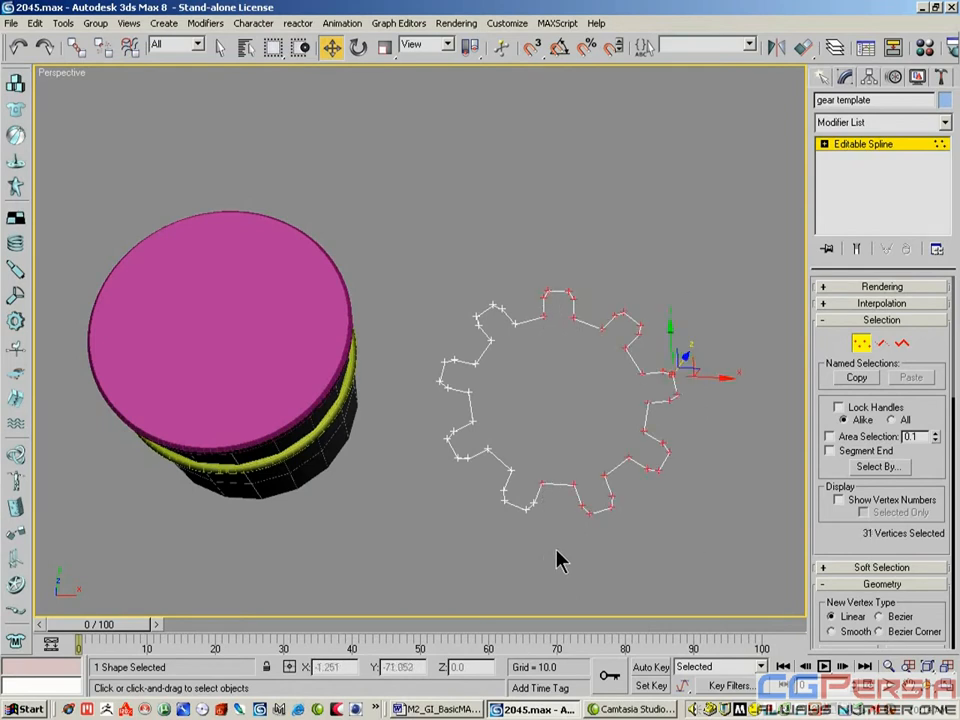
{"action": "left_click_drag", "start_coordinate": [631, 516], "coordinate": [690, 520]}
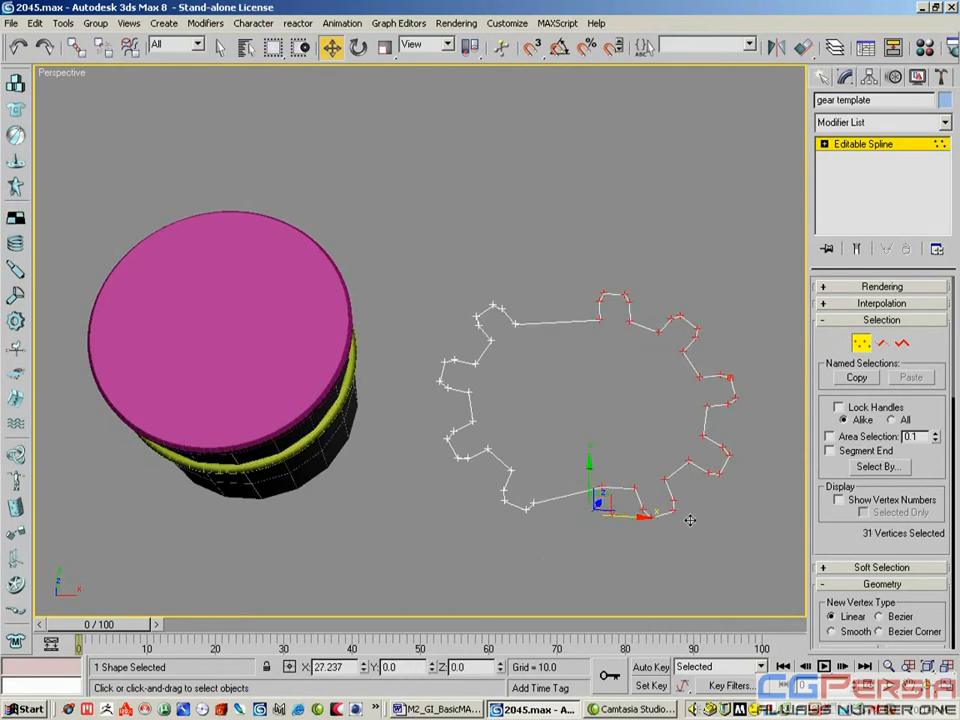
{"action": "left_click", "coordinate": [18, 46]}
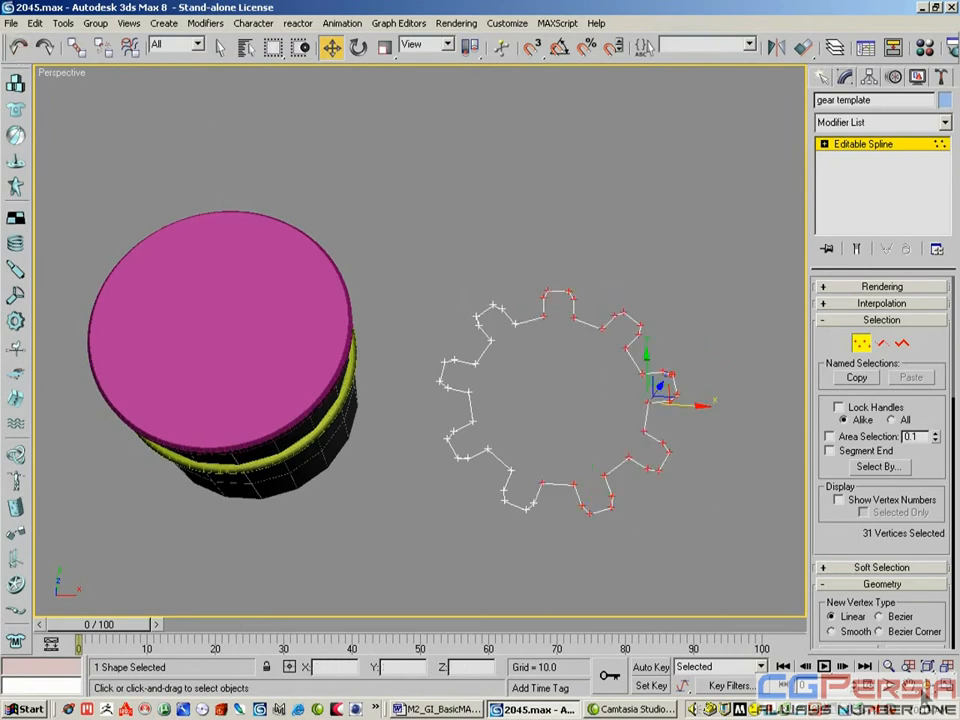
Step: Select the vertices of the gear template's right half and move them about 35 units along X to elongate the outline
{"action": "key", "text": "ctrl+r"}
{"action": "left_click_drag", "start_coordinate": [401, 392], "coordinate": [396, 343]}
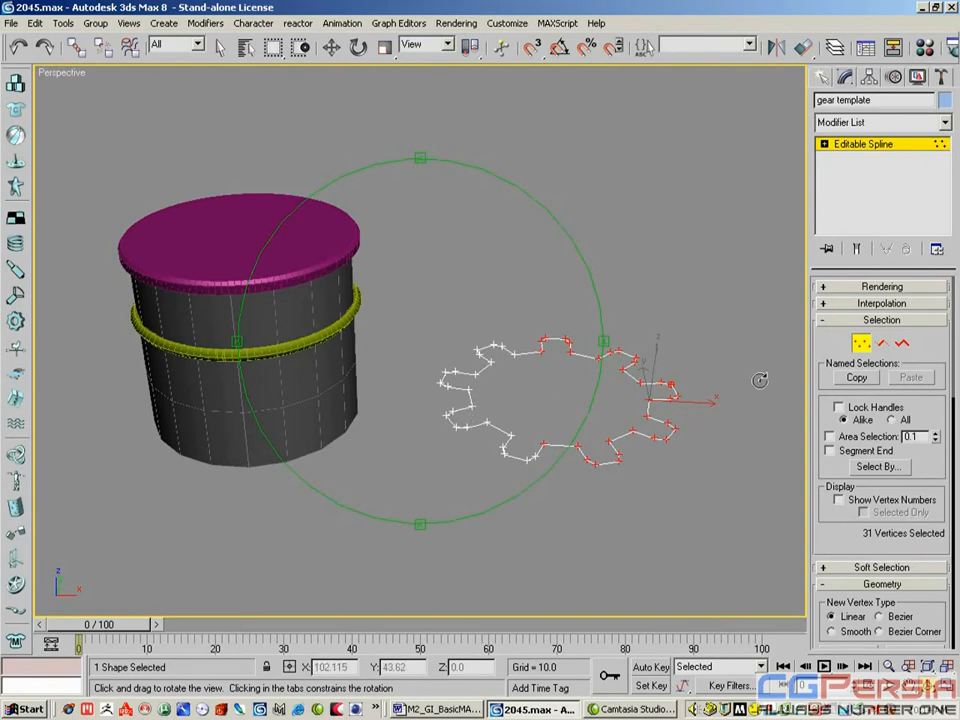
{"action": "left_click", "coordinate": [220, 47]}
{"action": "left_click_drag", "start_coordinate": [546, 310], "coordinate": [596, 432]}
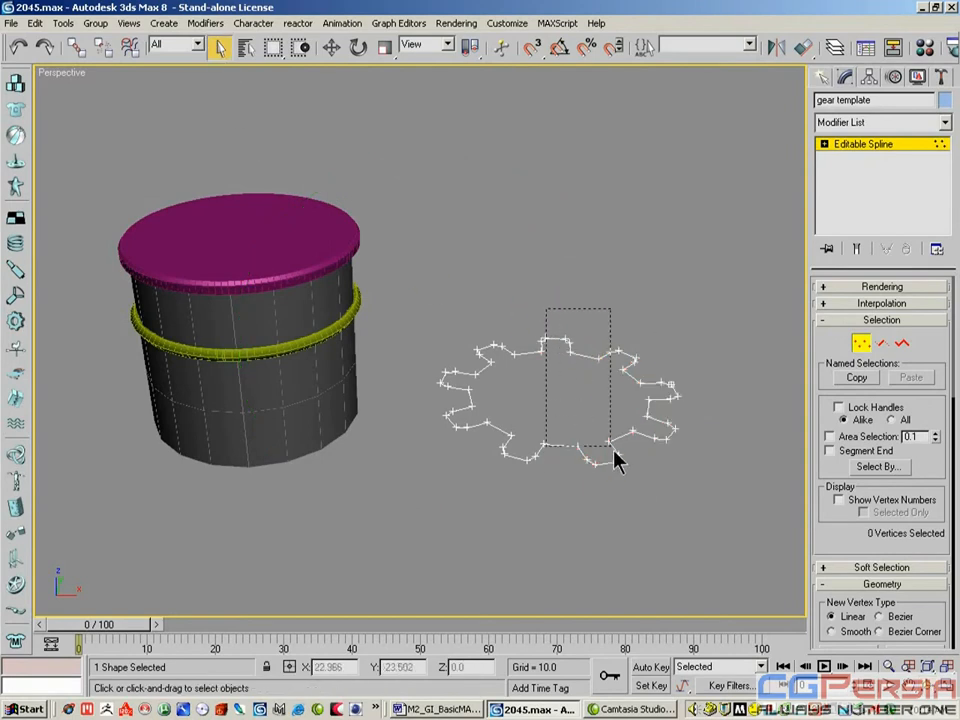
{"action": "left_click", "coordinate": [332, 47]}
{"action": "left_click_drag", "start_coordinate": [698, 402], "coordinate": [774, 404]}
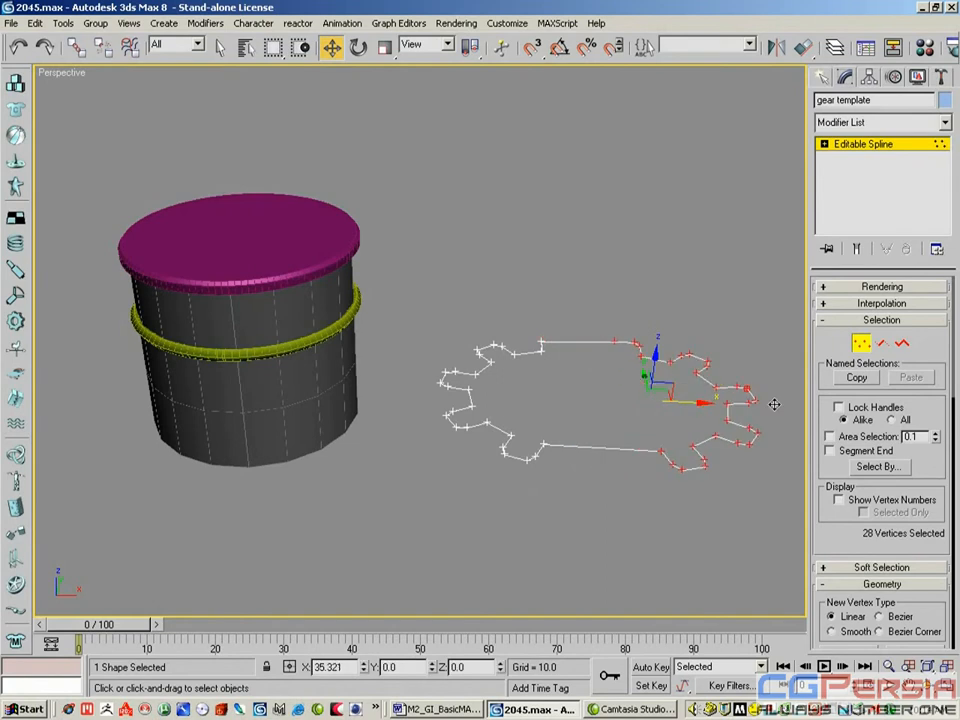
Step: Convert the gear template to Editable Poly and extend all its outline edges about 64 units up along Z as walls
{"action": "right_click", "coordinate": [873, 148]}
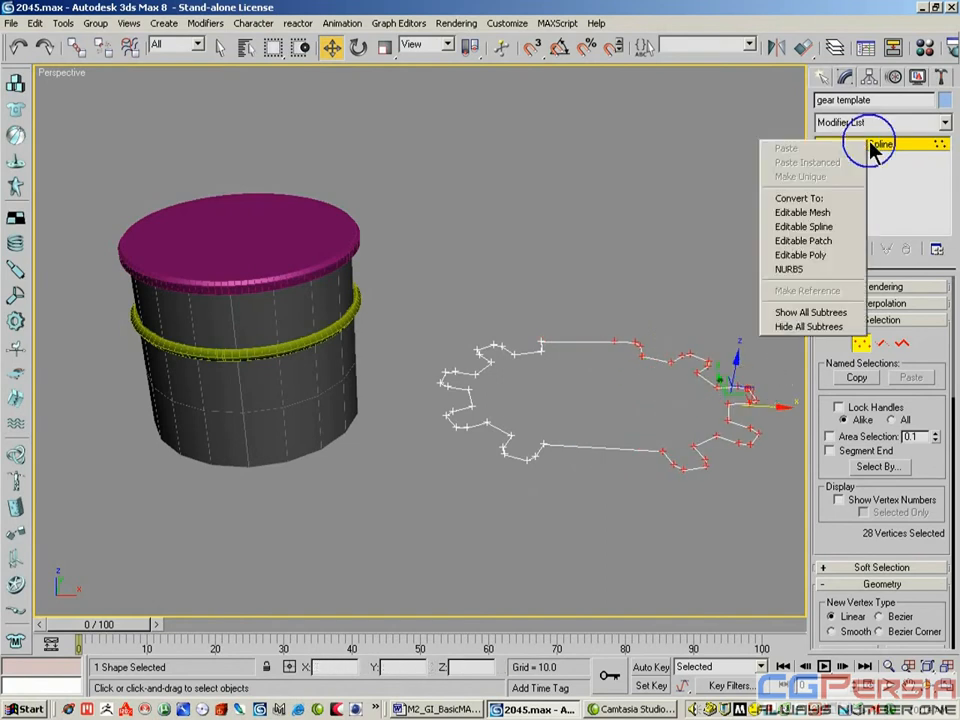
{"action": "left_click", "coordinate": [801, 255]}
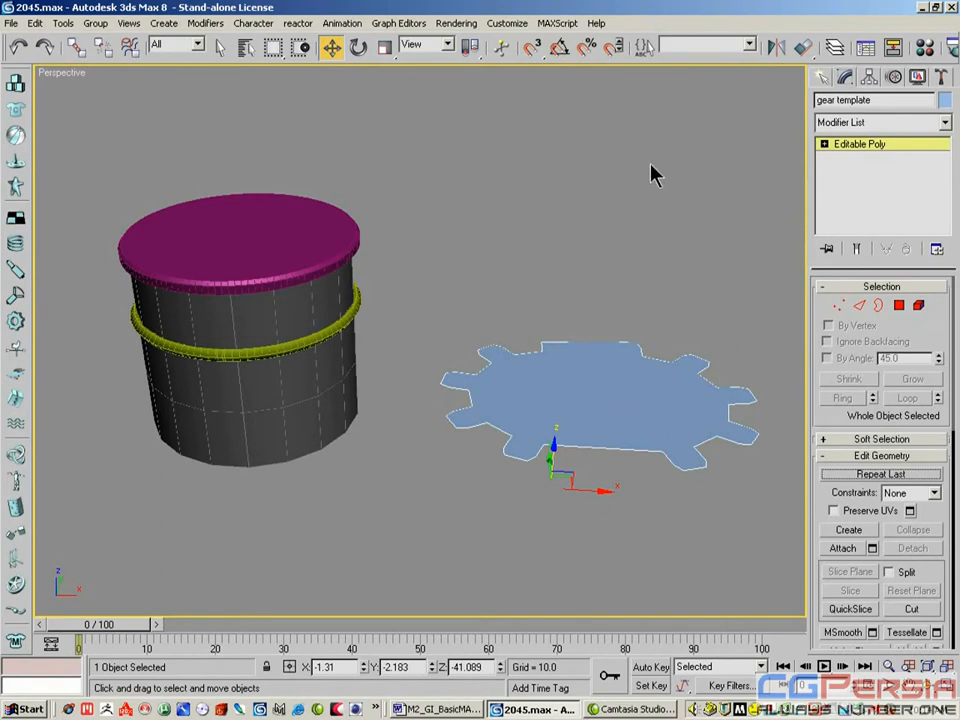
{"action": "left_click", "coordinate": [860, 306]}
{"action": "left_click", "coordinate": [763, 433]}
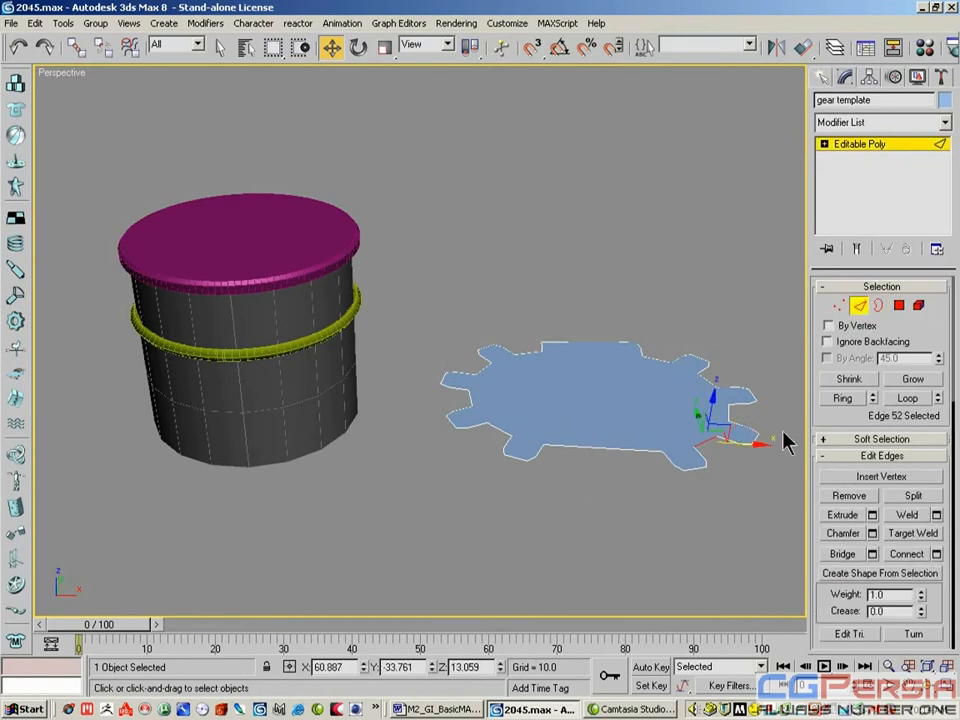
{"action": "left_click", "coordinate": [907, 398]}
{"action": "left_click_drag", "start_coordinate": [403, 300], "coordinate": [724, 522]}
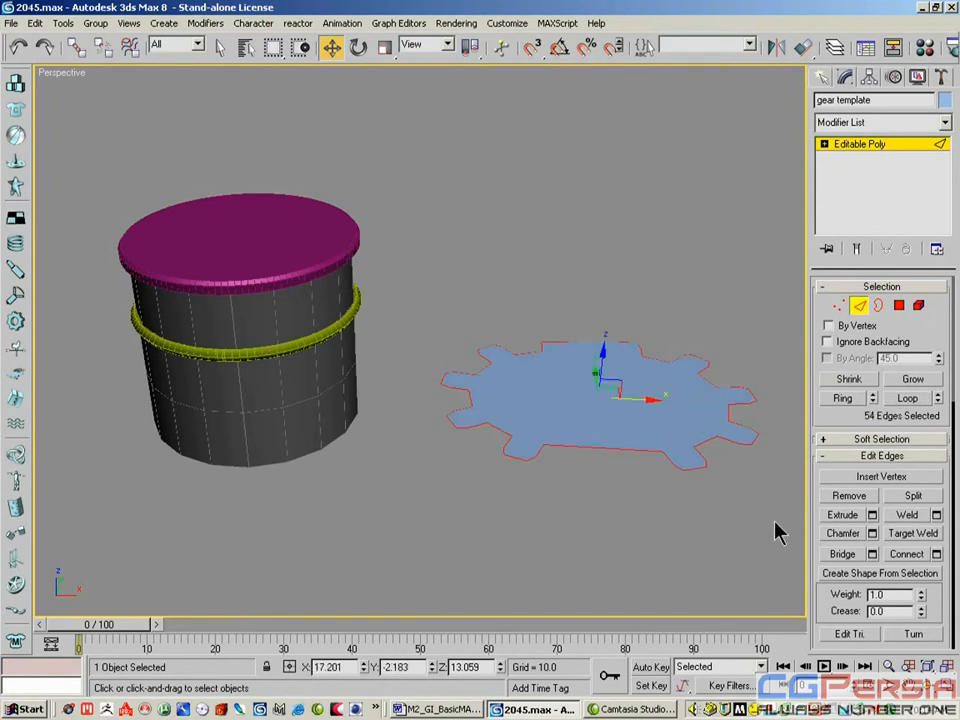
{"action": "left_click_drag", "start_coordinate": [604, 353], "coordinate": [621, 225], "text": "shift"}
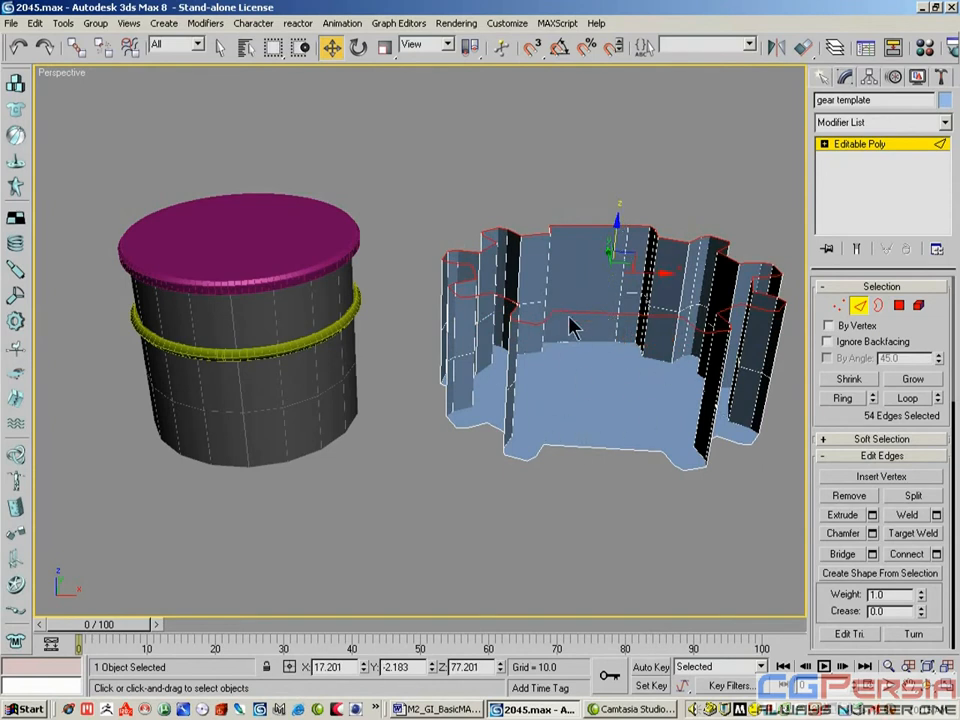
Step: Select all polygons of the elongated gear and flip their normals so the walls face outward
{"action": "left_click", "coordinate": [899, 306]}
{"action": "left_click_drag", "start_coordinate": [420, 182], "coordinate": [800, 468]}
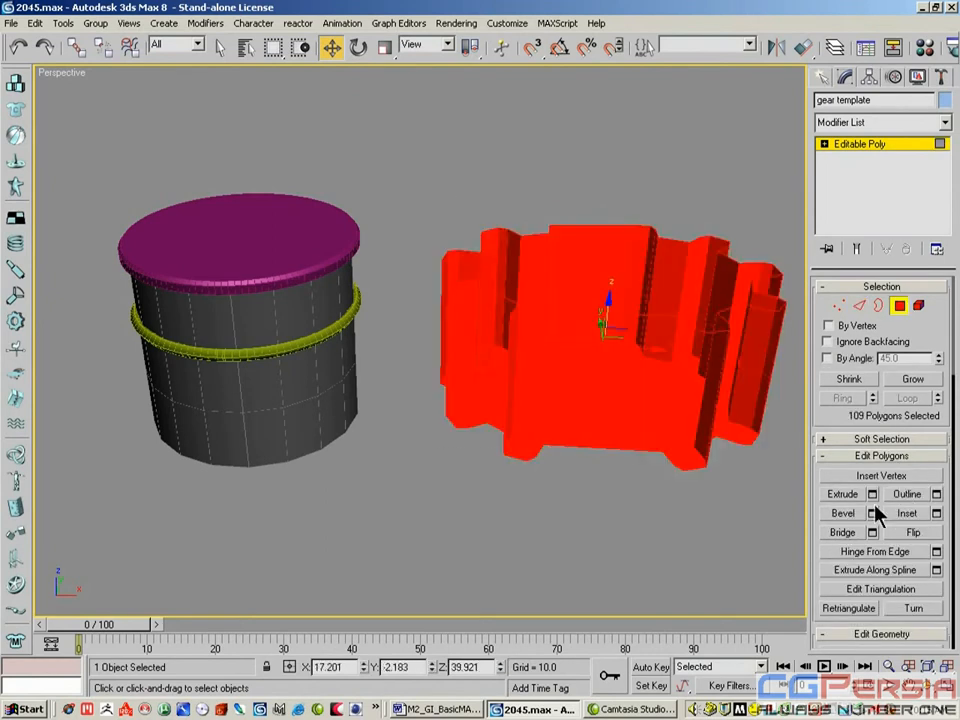
{"action": "left_click", "coordinate": [930, 532]}
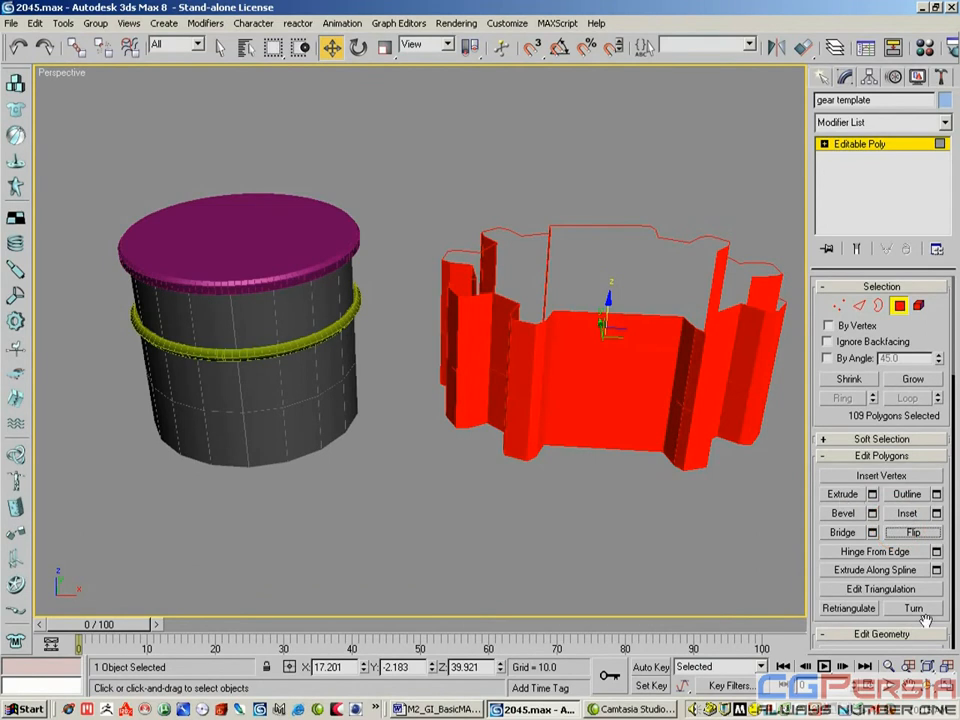
{"action": "key", "text": "ctrl+r"}
{"action": "left_click_drag", "start_coordinate": [574, 354], "coordinate": [601, 391]}
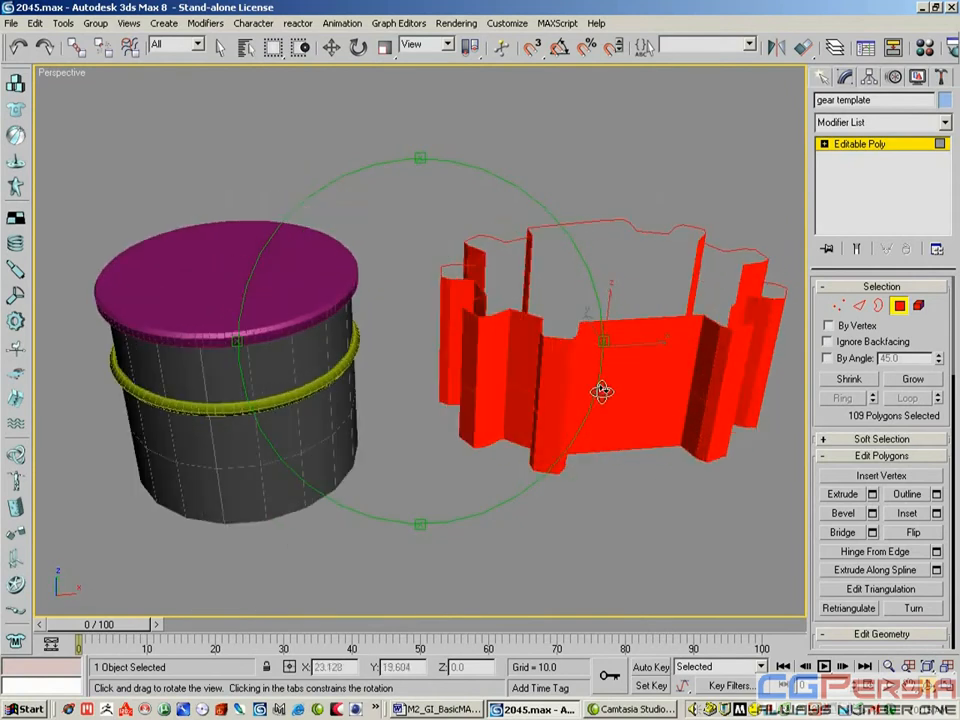
Step: Close the open top of the elongated gear with a Cap Holes modifier, using the gear's edge sub-object level
{"action": "left_click", "coordinate": [859, 305]}
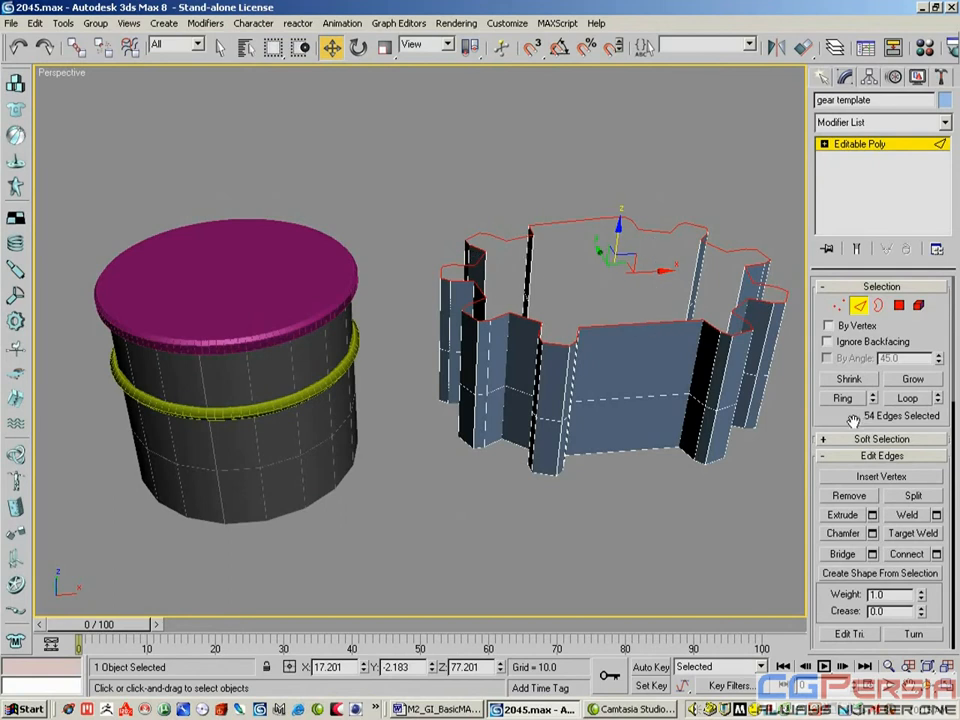
{"action": "left_click_drag", "start_coordinate": [944, 514], "coordinate": [953, 455]}
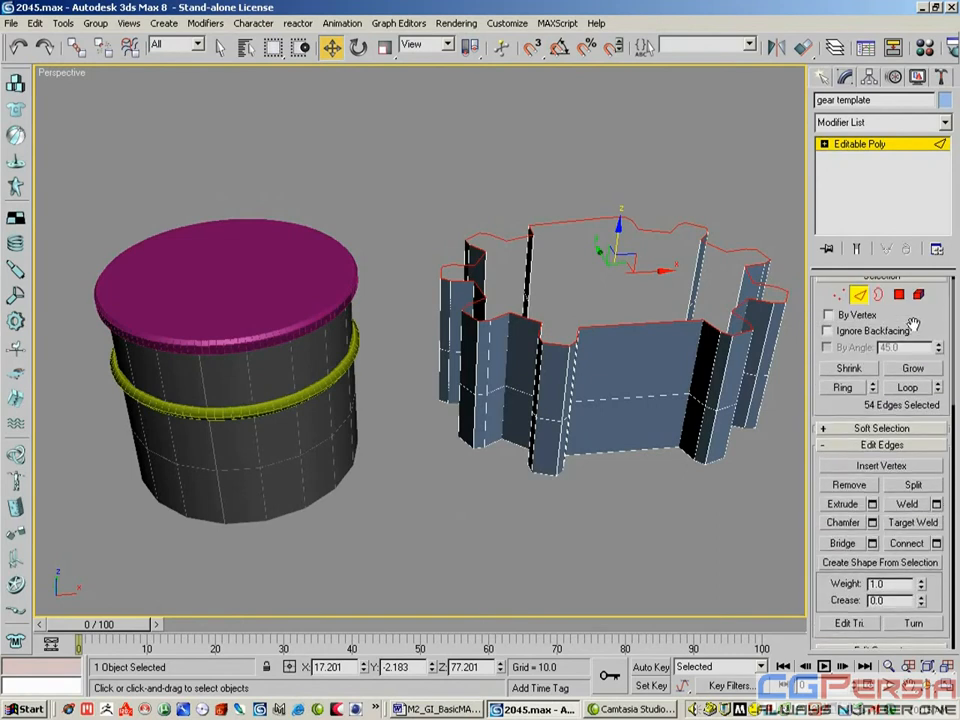
{"action": "left_click_drag", "start_coordinate": [926, 324], "coordinate": [879, 288]}
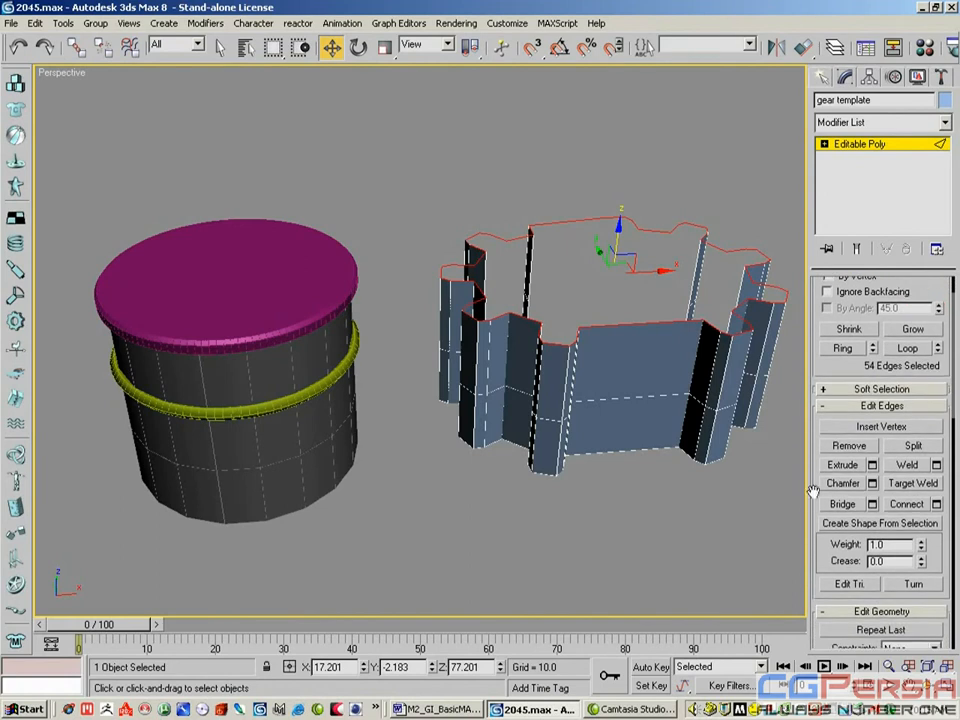
{"action": "left_click_drag", "start_coordinate": [813, 517], "coordinate": [865, 575]}
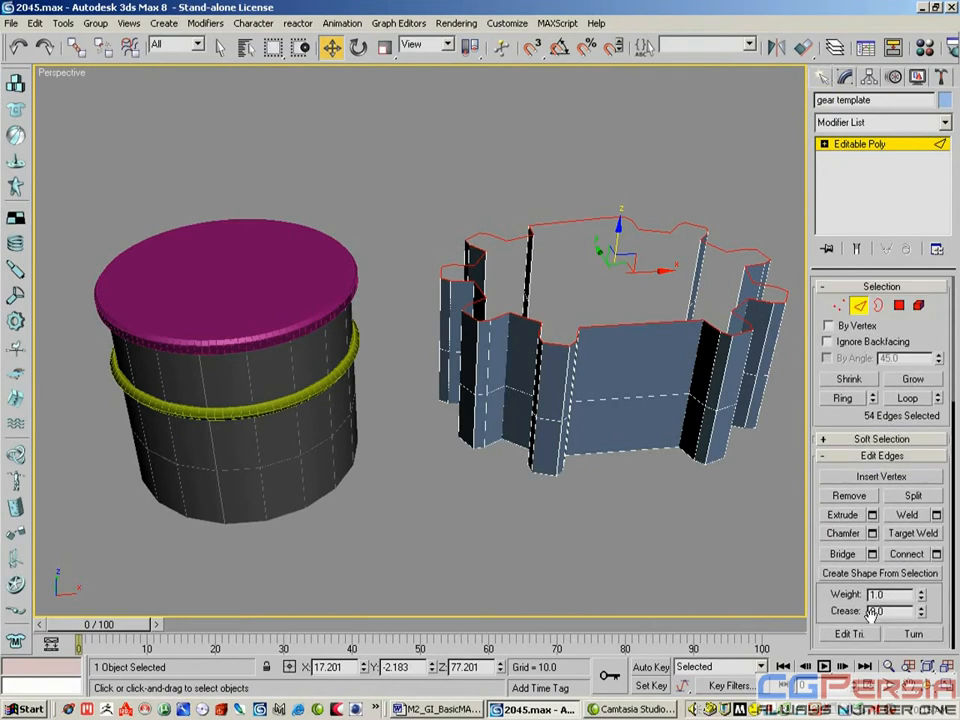
{"action": "left_click", "coordinate": [945, 122]}
{"action": "left_click_drag", "start_coordinate": [949, 171], "coordinate": [949, 214]}
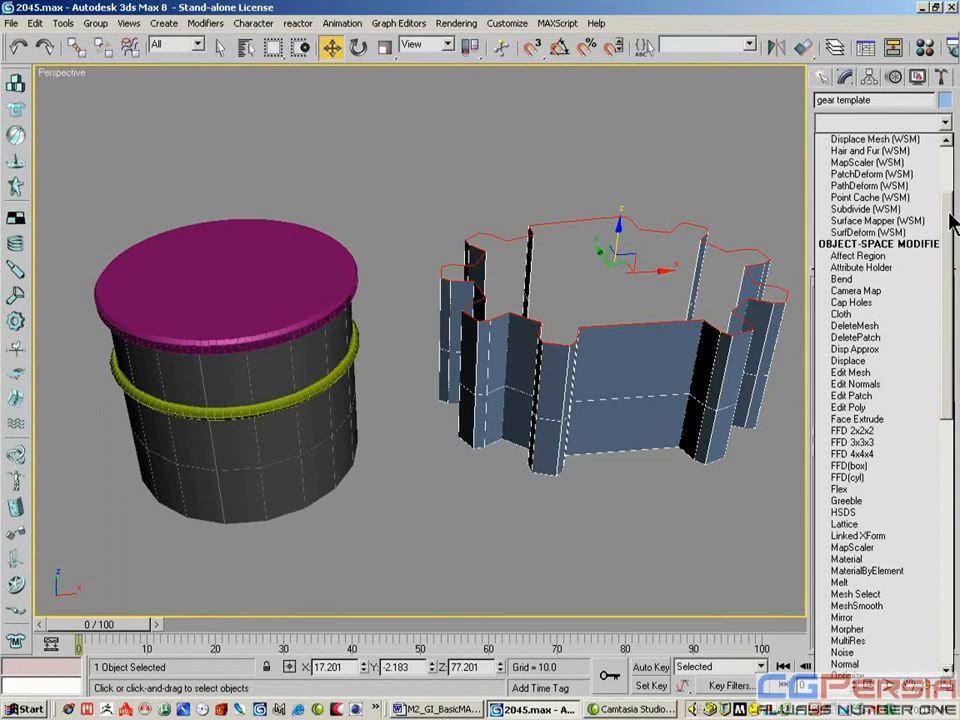
{"action": "left_click", "coordinate": [852, 302]}
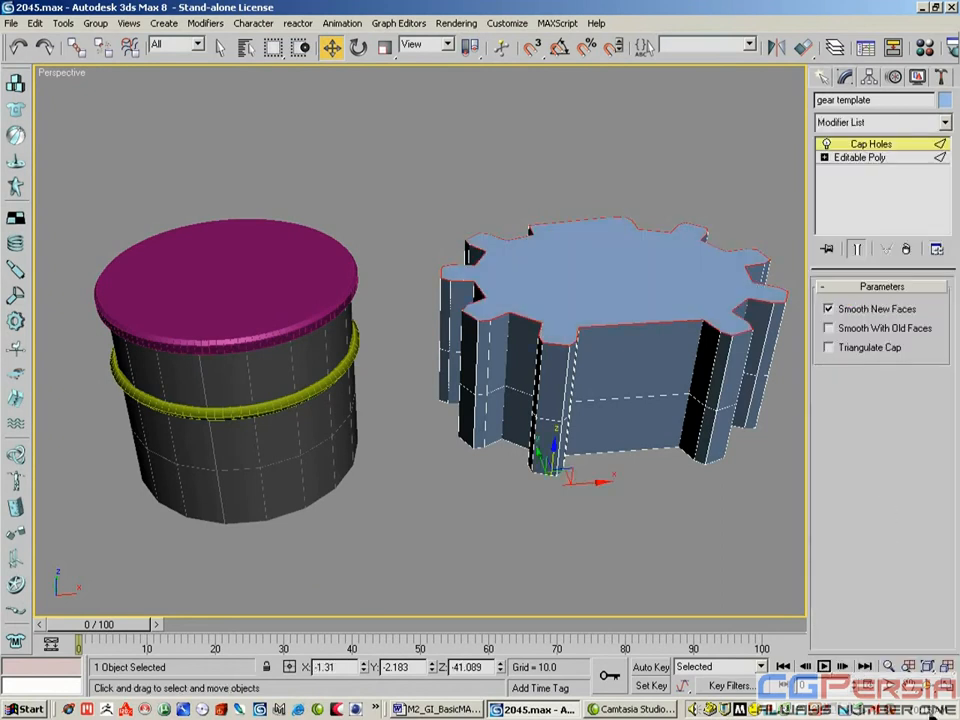
{"action": "left_click", "coordinate": [927, 686]}
{"action": "left_click_drag", "start_coordinate": [425, 346], "coordinate": [548, 394]}
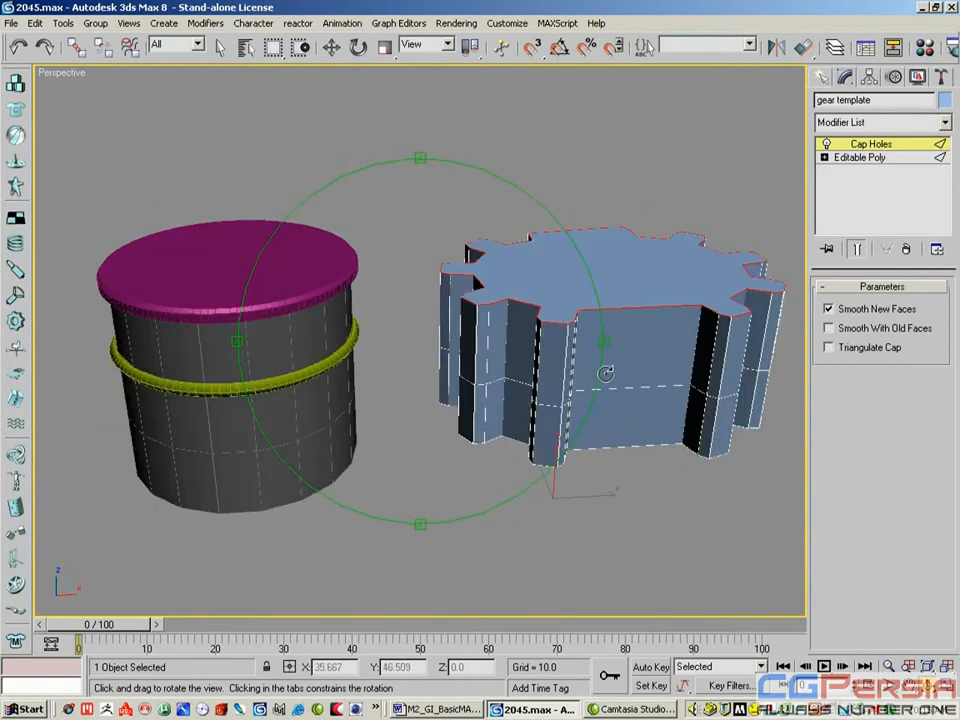